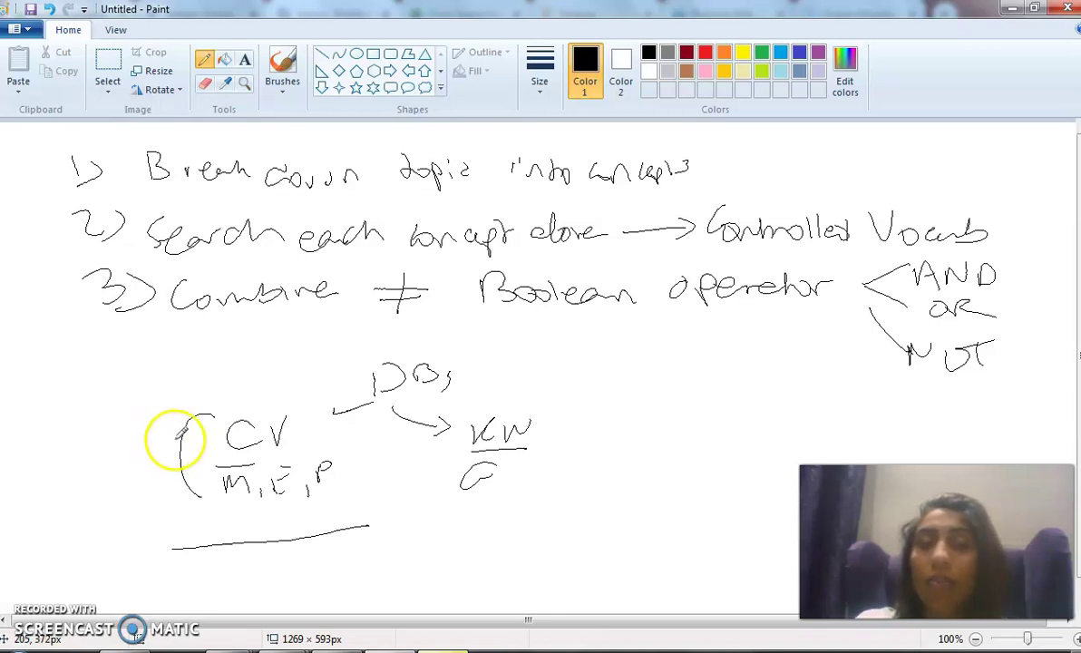
Pencil an arrow into the CV bracket labelled MS and kw, plus an oval below the bottom line.
{"action": "mouse_move", "coordinate": [124, 419]}
{"action": "left_mouse_down"}
{"action": "mouse_move", "coordinate": [145, 430]}
{"action": "mouse_move", "coordinate": [127, 460]}
{"action": "left_mouse_up"}
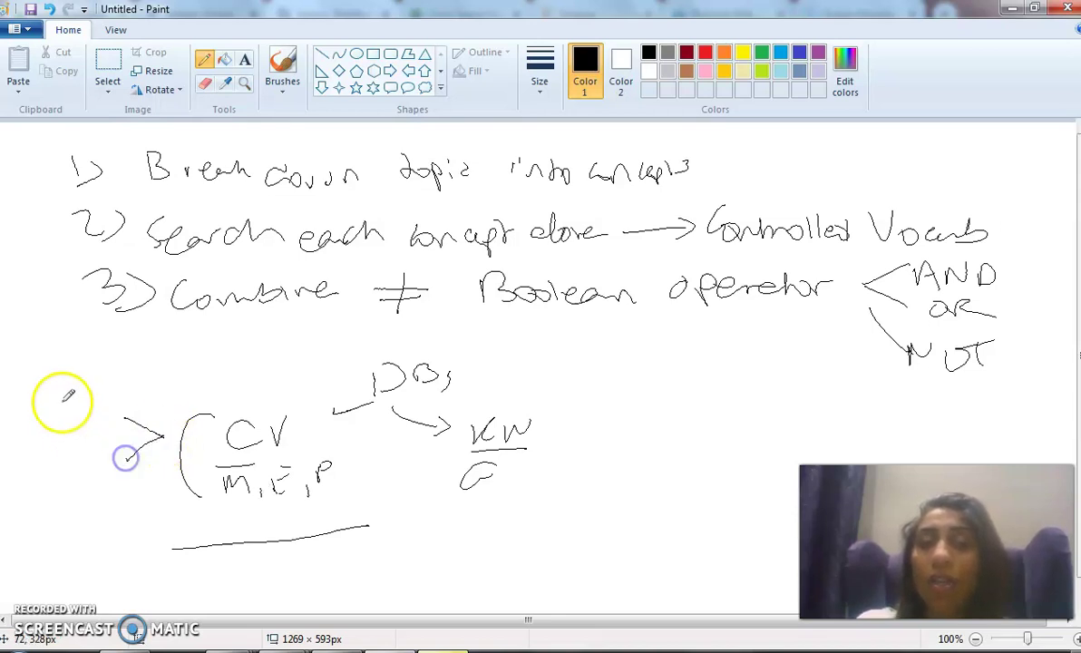
{"action": "mouse_move", "coordinate": [62, 408]}
{"action": "left_mouse_down"}
{"action": "mouse_move", "coordinate": [78, 394]}
{"action": "mouse_move", "coordinate": [92, 407]}
{"action": "mouse_move", "coordinate": [107, 401]}
{"action": "left_mouse_up"}
{"action": "mouse_move", "coordinate": [69, 439]}
{"action": "left_mouse_down"}
{"action": "mouse_move", "coordinate": [80, 465]}
{"action": "mouse_move", "coordinate": [113, 445]}
{"action": "left_mouse_up"}
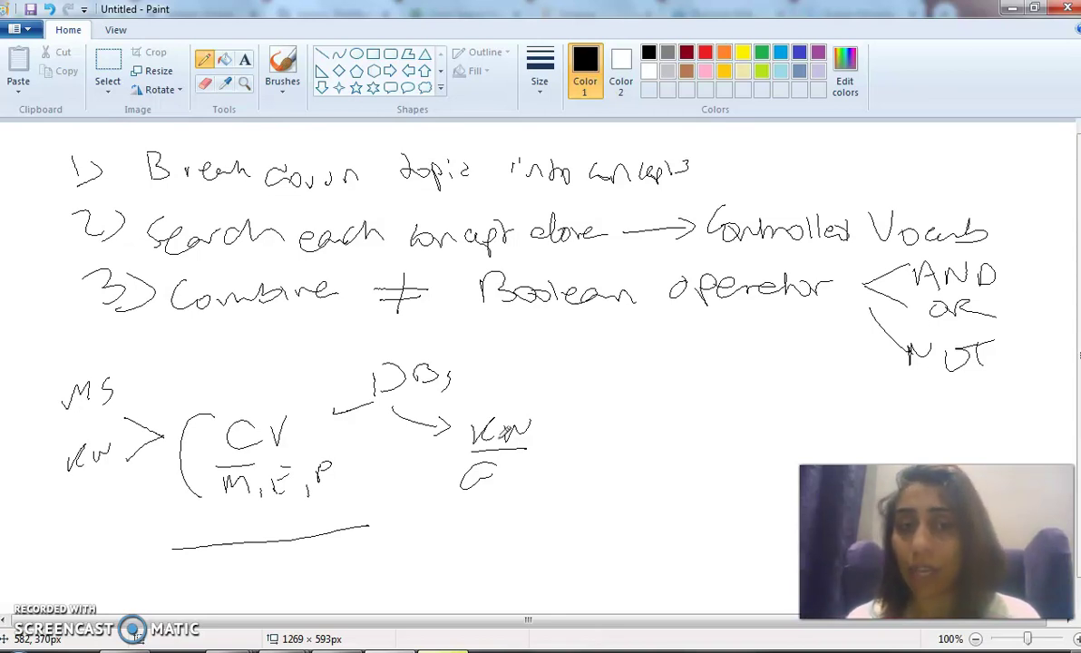
{"action": "mouse_move", "coordinate": [342, 535]}
{"action": "left_mouse_down"}
{"action": "mouse_move", "coordinate": [446, 535]}
{"action": "mouse_move", "coordinate": [413, 592]}
{"action": "mouse_move", "coordinate": [358, 535]}
{"action": "mouse_move", "coordinate": [441, 544]}
{"action": "mouse_move", "coordinate": [386, 547]}
{"action": "mouse_move", "coordinate": [403, 528]}
{"action": "mouse_move", "coordinate": [410, 563]}
{"action": "mouse_move", "coordinate": [408, 550]}
{"action": "mouse_move", "coordinate": [427, 555]}
{"action": "mouse_move", "coordinate": [369, 572]}
{"action": "mouse_move", "coordinate": [415, 578]}
{"action": "mouse_move", "coordinate": [399, 617]}
{"action": "mouse_move", "coordinate": [446, 547]}
{"action": "mouse_move", "coordinate": [504, 547]}
{"action": "left_mouse_up"}
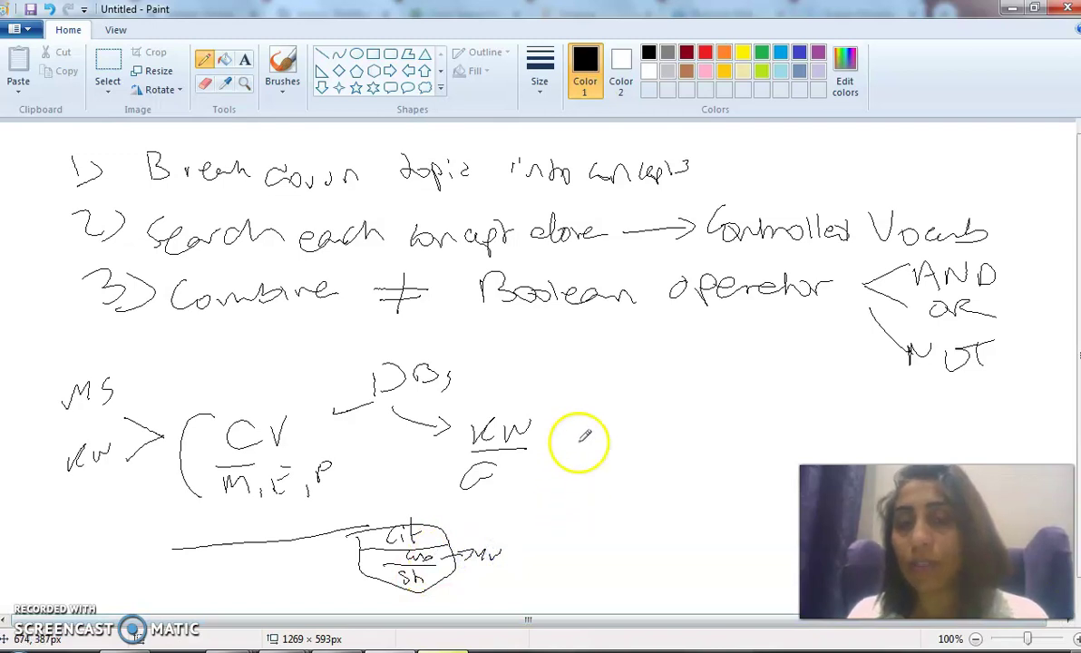
Draw a divided IFT / PAp box, a brace, a large circle around the oval, and a 'talking about' note.
{"action": "mouse_move", "coordinate": [617, 448]}
{"action": "left_mouse_down"}
{"action": "mouse_move", "coordinate": [695, 452]}
{"action": "mouse_move", "coordinate": [683, 584]}
{"action": "mouse_move", "coordinate": [591, 492]}
{"action": "mouse_move", "coordinate": [660, 446]}
{"action": "left_mouse_up"}
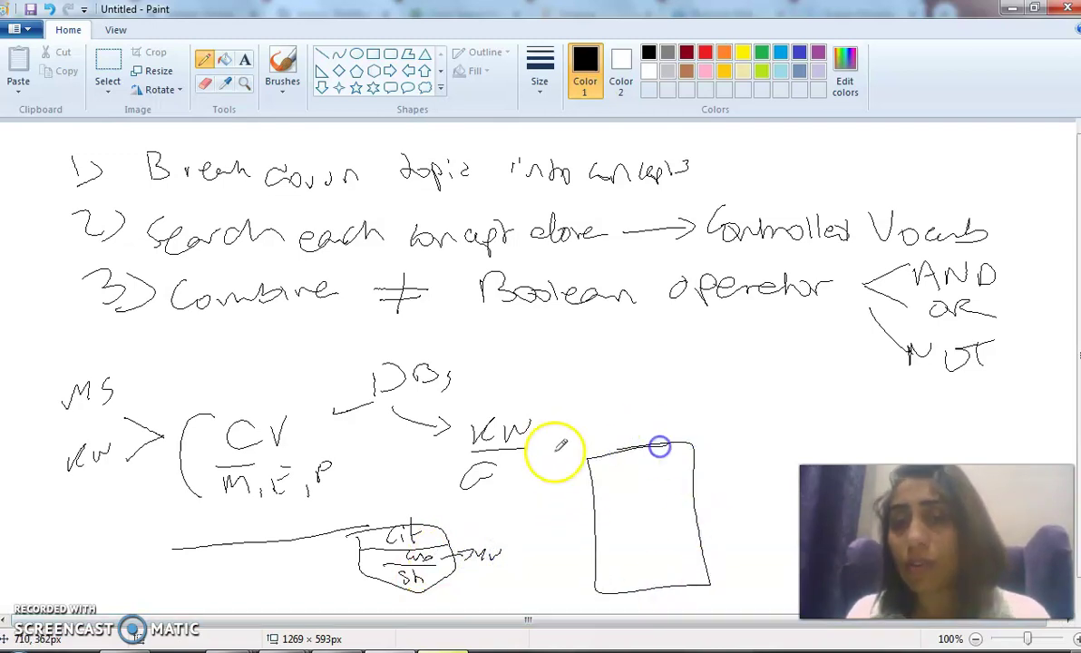
{"action": "left_click_drag", "start_coordinate": [490, 472], "coordinate": [501, 472]}
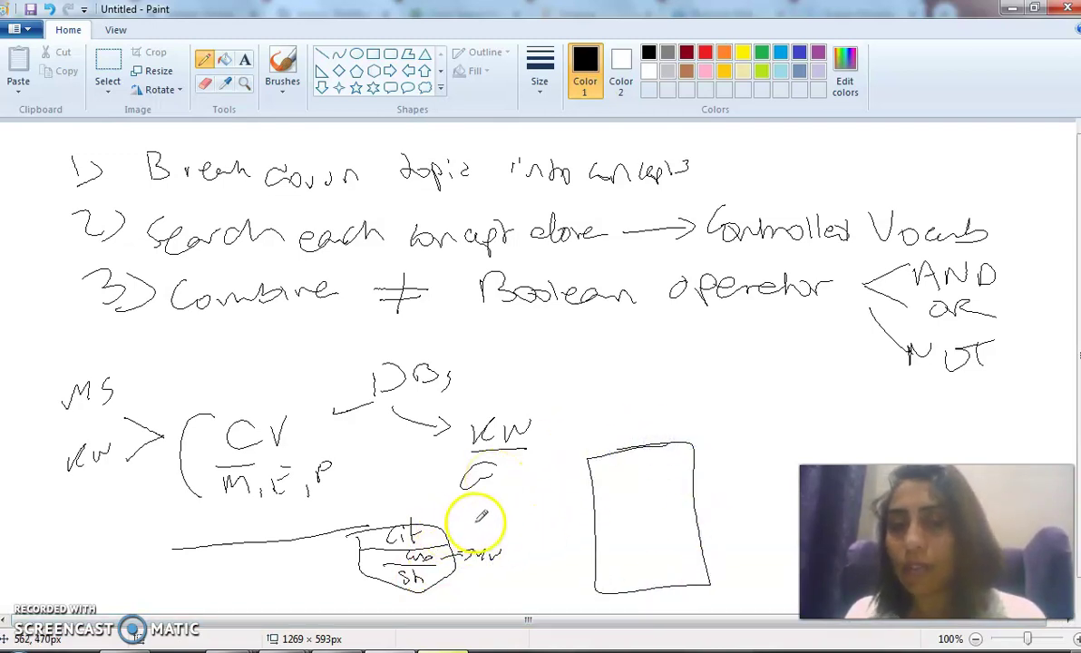
{"action": "left_click_drag", "start_coordinate": [487, 519], "coordinate": [505, 591]}
{"action": "mouse_move", "coordinate": [594, 500]}
{"action": "left_mouse_down"}
{"action": "mouse_move", "coordinate": [671, 497]}
{"action": "mouse_move", "coordinate": [634, 513]}
{"action": "mouse_move", "coordinate": [646, 528]}
{"action": "mouse_move", "coordinate": [603, 526]}
{"action": "left_mouse_up"}
{"action": "left_click_drag", "start_coordinate": [599, 542], "coordinate": [694, 535]}
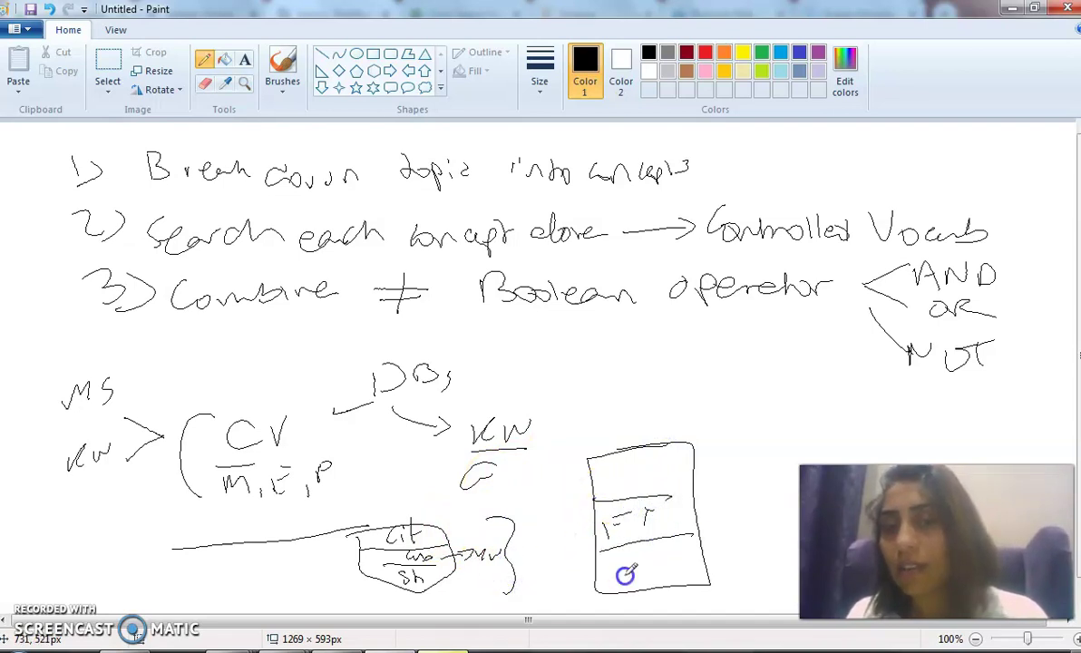
{"action": "left_click_drag", "start_coordinate": [626, 574], "coordinate": [676, 572]}
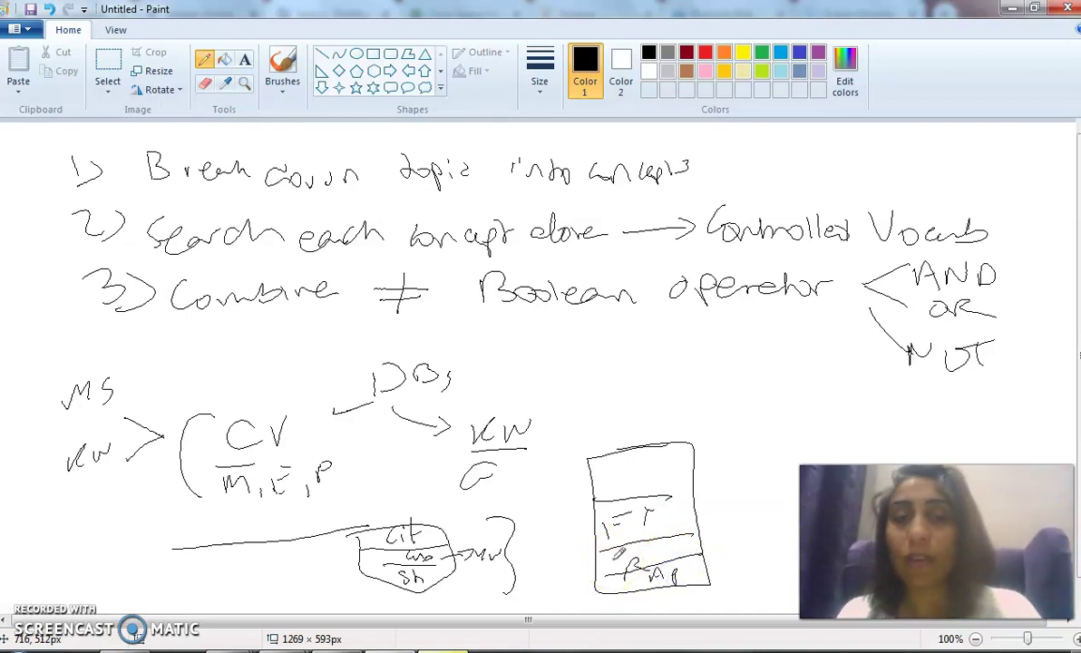
{"action": "mouse_move", "coordinate": [343, 524]}
{"action": "left_mouse_down"}
{"action": "mouse_move", "coordinate": [348, 584]}
{"action": "mouse_move", "coordinate": [516, 528]}
{"action": "mouse_move", "coordinate": [331, 562]}
{"action": "left_mouse_up"}
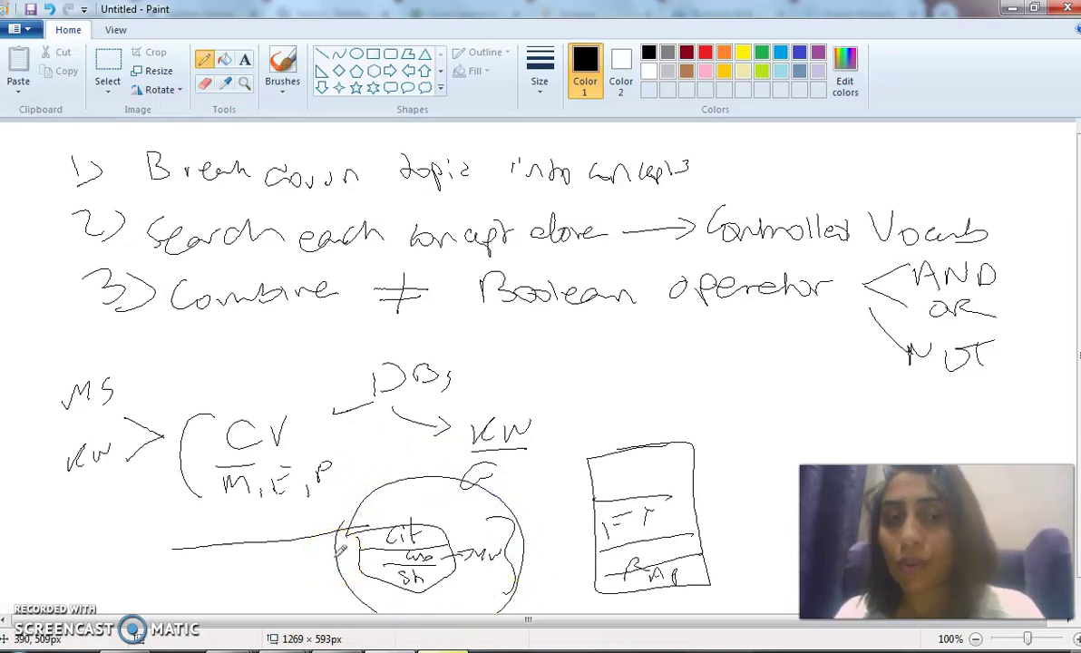
{"action": "mouse_move", "coordinate": [169, 364]}
{"action": "left_mouse_down"}
{"action": "mouse_move", "coordinate": [239, 355]}
{"action": "mouse_move", "coordinate": [260, 372]}
{"action": "mouse_move", "coordinate": [309, 359]}
{"action": "mouse_move", "coordinate": [318, 345]}
{"action": "mouse_move", "coordinate": [328, 351]}
{"action": "left_mouse_up"}
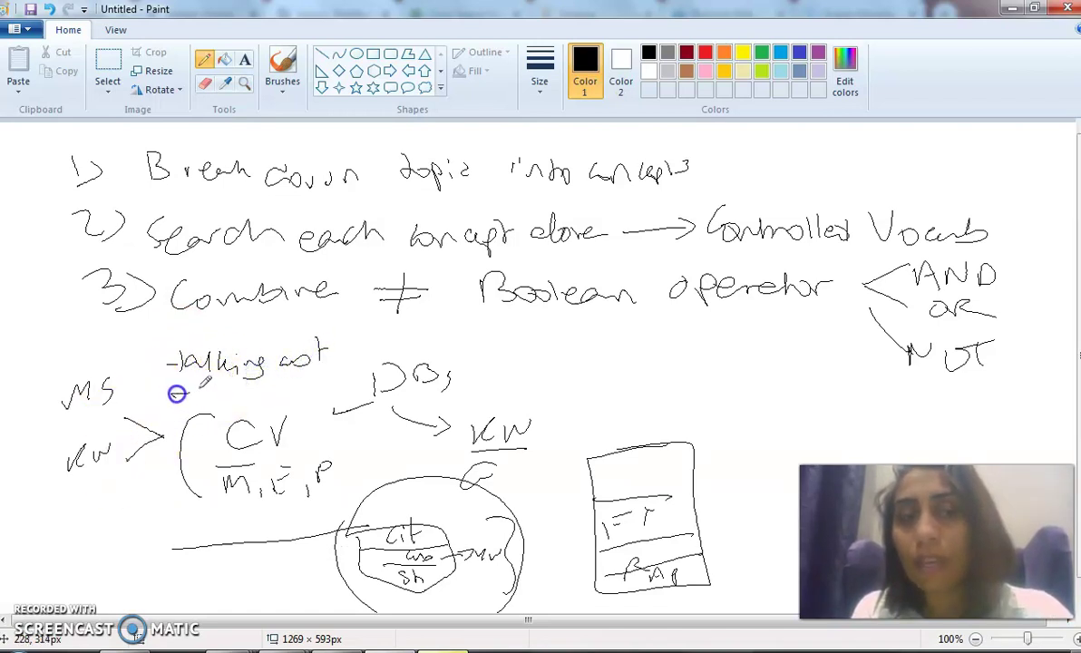
Write -index under the note and mention beside DBs, then bracket MS and kw with side notes.
{"action": "left_click_drag", "start_coordinate": [177, 394], "coordinate": [272, 390]}
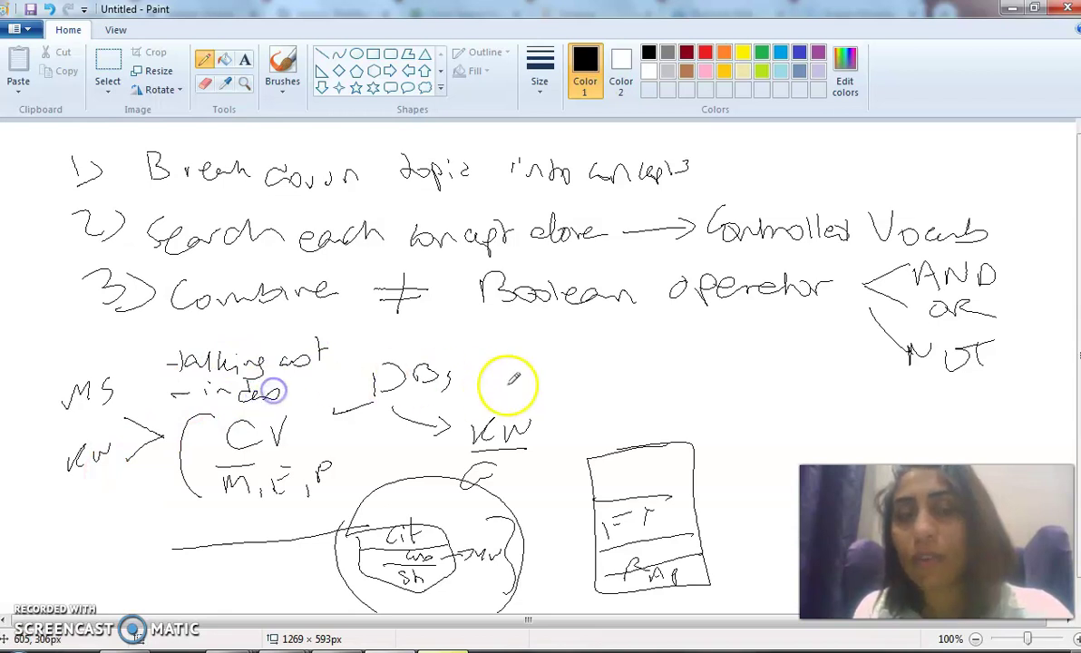
{"action": "mouse_move", "coordinate": [511, 372]}
{"action": "left_mouse_down"}
{"action": "mouse_move", "coordinate": [603, 349]}
{"action": "mouse_move", "coordinate": [642, 366]}
{"action": "left_mouse_up"}
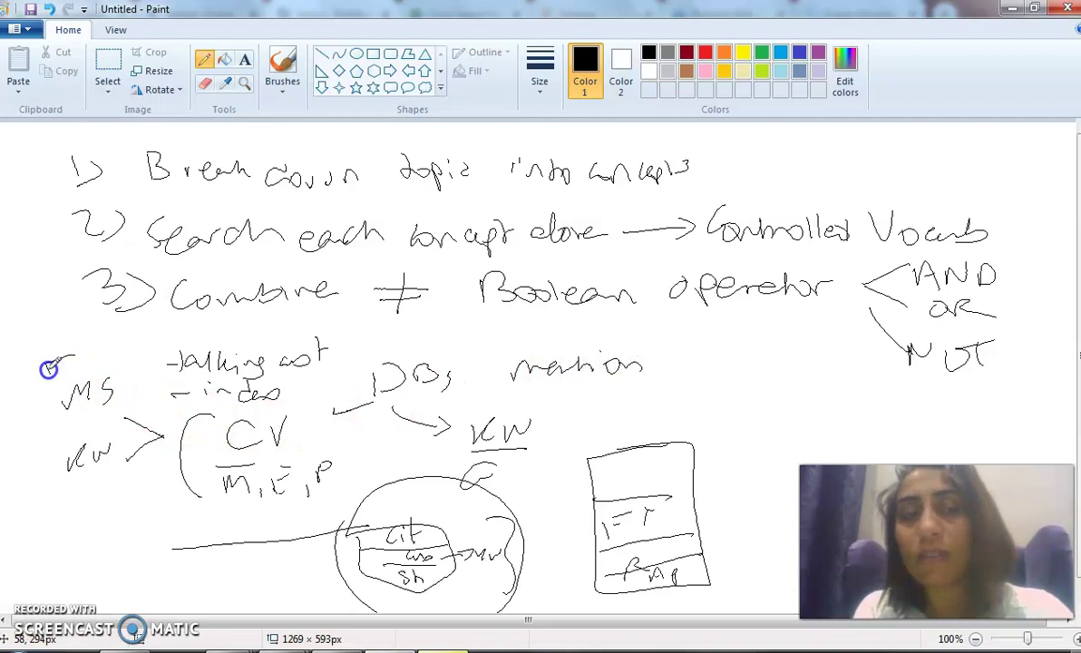
{"action": "mouse_move", "coordinate": [48, 367]}
{"action": "left_mouse_down"}
{"action": "mouse_move", "coordinate": [68, 544]}
{"action": "mouse_move", "coordinate": [113, 551]}
{"action": "left_mouse_up"}
{"action": "mouse_move", "coordinate": [19, 473]}
{"action": "left_mouse_down"}
{"action": "mouse_move", "coordinate": [71, 446]}
{"action": "mouse_move", "coordinate": [89, 420]}
{"action": "left_mouse_up"}
{"action": "mouse_move", "coordinate": [36, 531]}
{"action": "left_mouse_down"}
{"action": "mouse_move", "coordinate": [29, 511]}
{"action": "mouse_move", "coordinate": [59, 511]}
{"action": "mouse_move", "coordinate": [77, 486]}
{"action": "mouse_move", "coordinate": [87, 501]}
{"action": "mouse_move", "coordinate": [123, 491]}
{"action": "mouse_move", "coordinate": [133, 445]}
{"action": "left_mouse_up"}
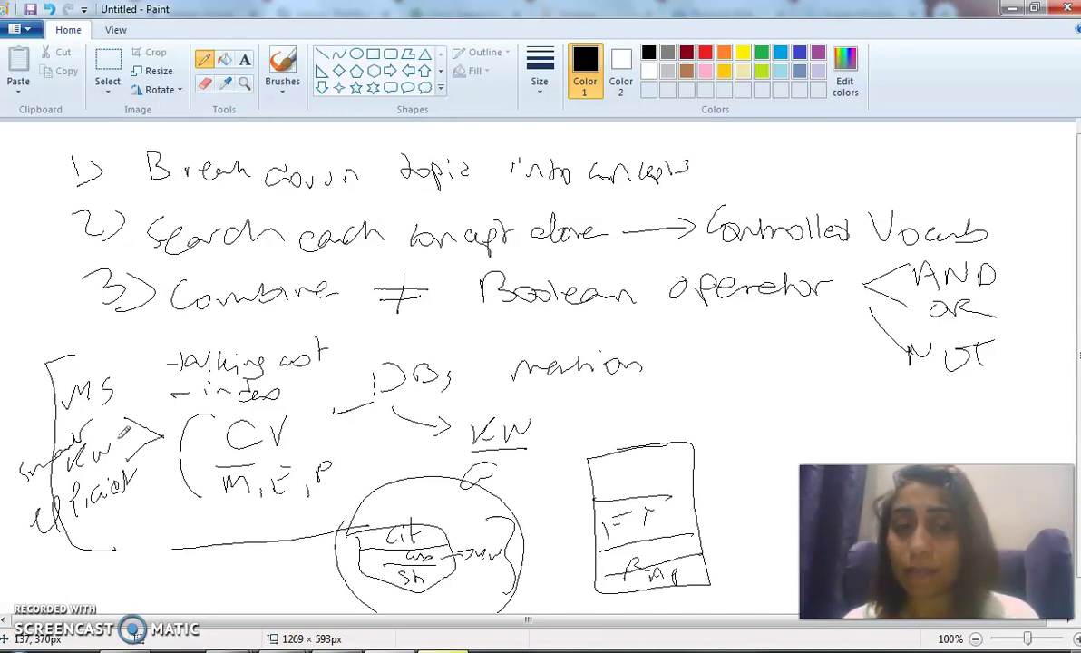
Write 'silly' beneath mention, then switch from Paint to the PowerPoint Pubmed slide.
{"action": "left_click", "coordinate": [343, 515]}
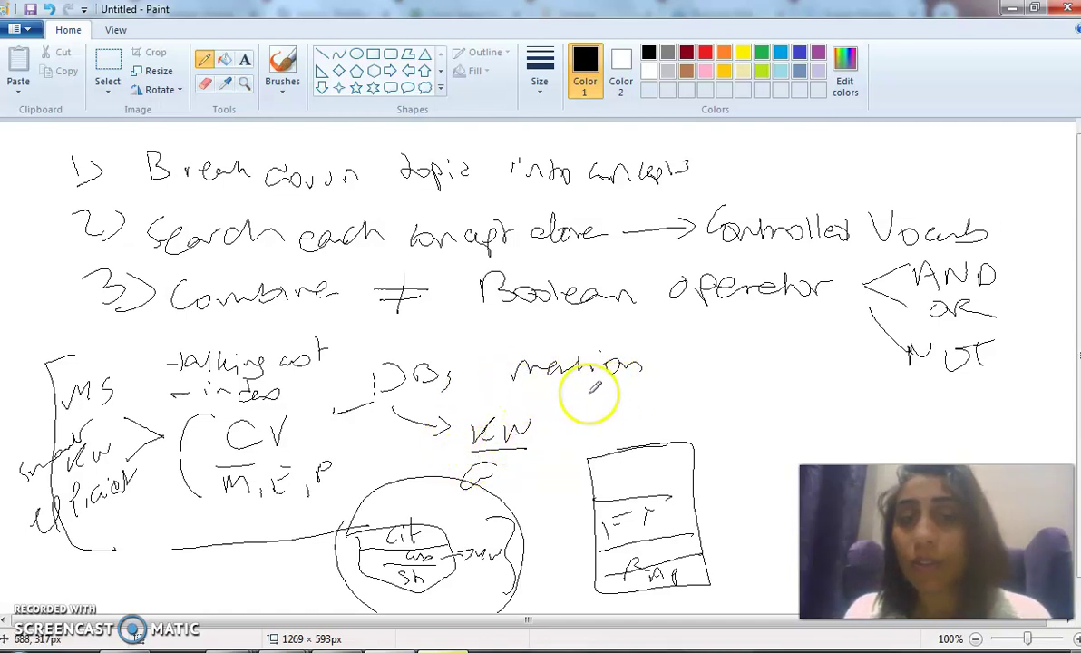
{"action": "mouse_move", "coordinate": [588, 389]}
{"action": "left_mouse_down"}
{"action": "mouse_move", "coordinate": [587, 403]}
{"action": "mouse_move", "coordinate": [607, 380]}
{"action": "mouse_move", "coordinate": [650, 420]}
{"action": "left_mouse_up"}
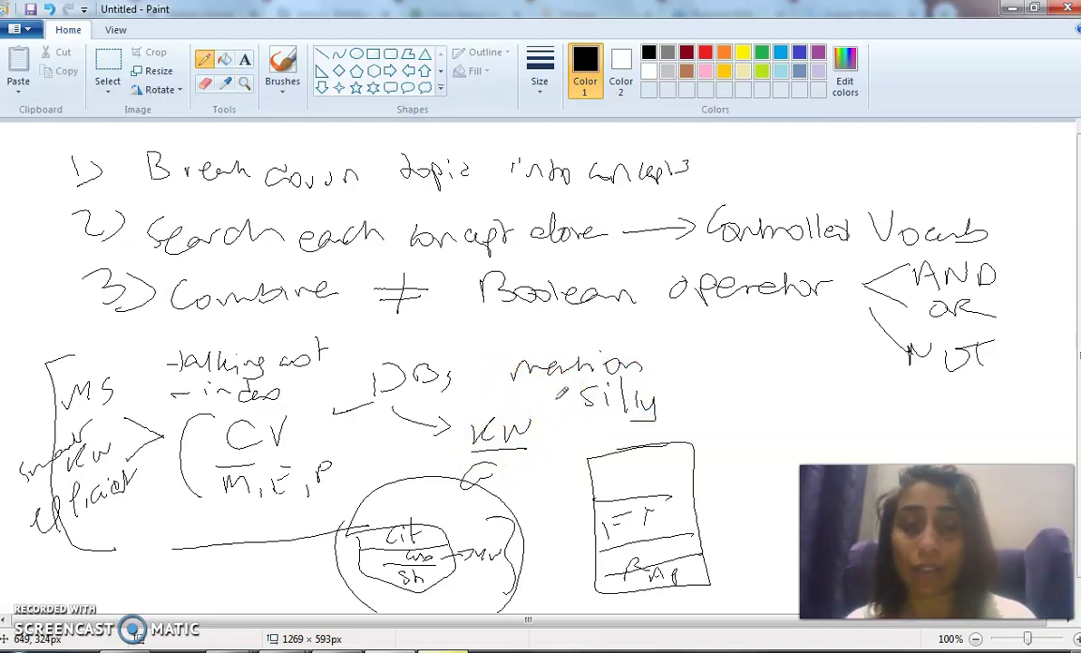
{"action": "key", "text": "alt+Tab"}
{"action": "key", "text": "alt+Tab"}
{"action": "key", "text": "alt+Tab"}
{"action": "key", "text": "alt+Tab"}
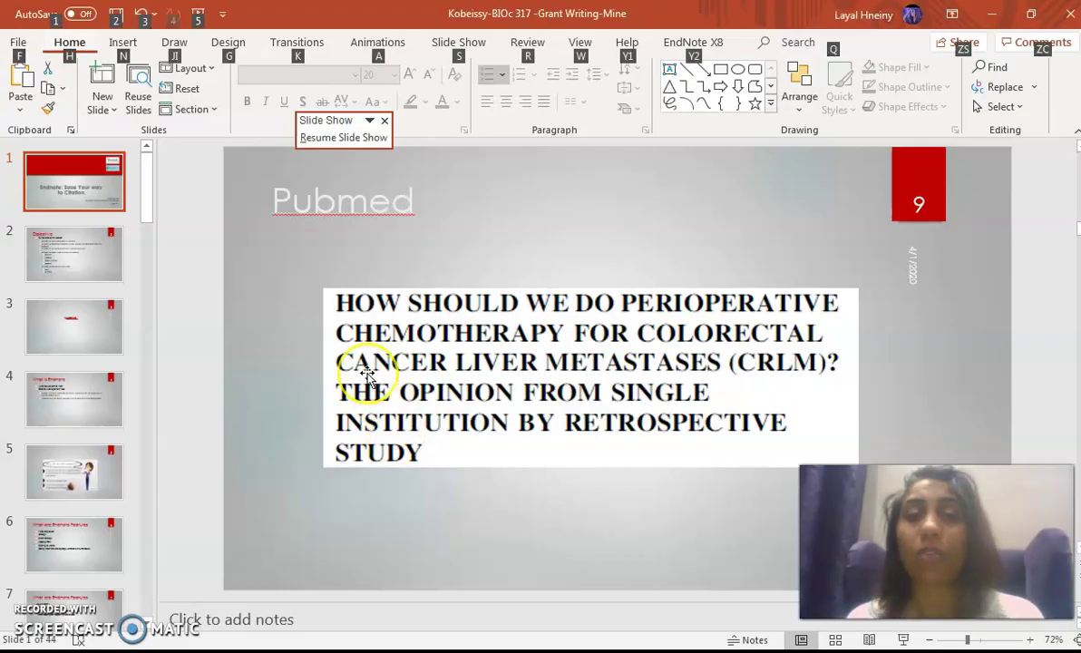
View the Pubmed slide in PowerPoint, then return to the PubMed home page in Chrome.
{"action": "key", "text": "alt"}
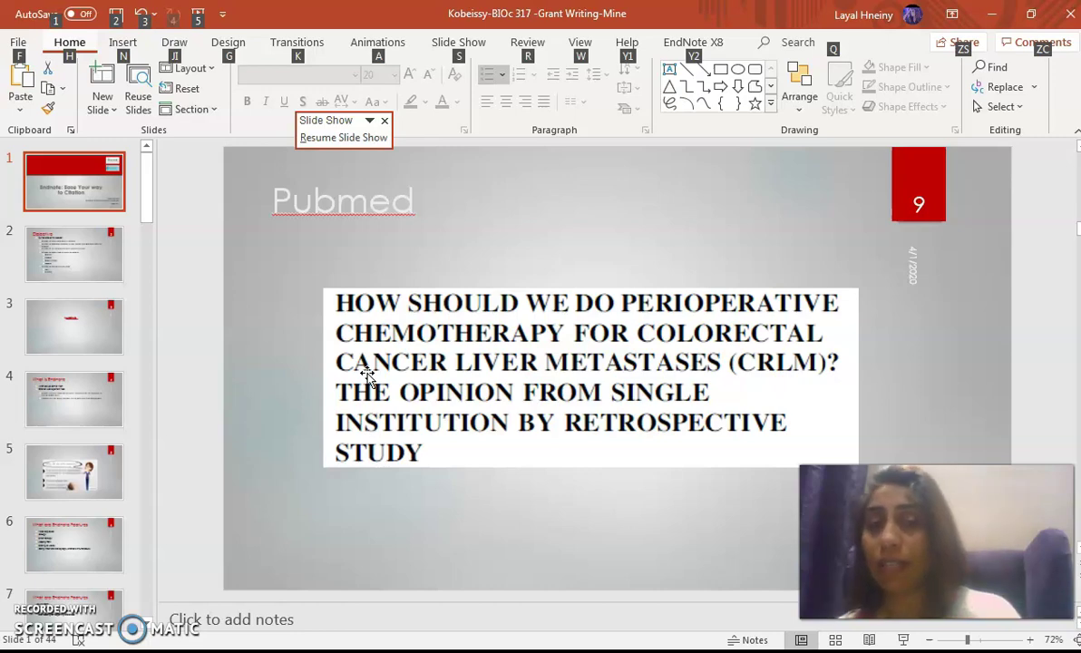
{"action": "key", "text": "alt+Tab"}
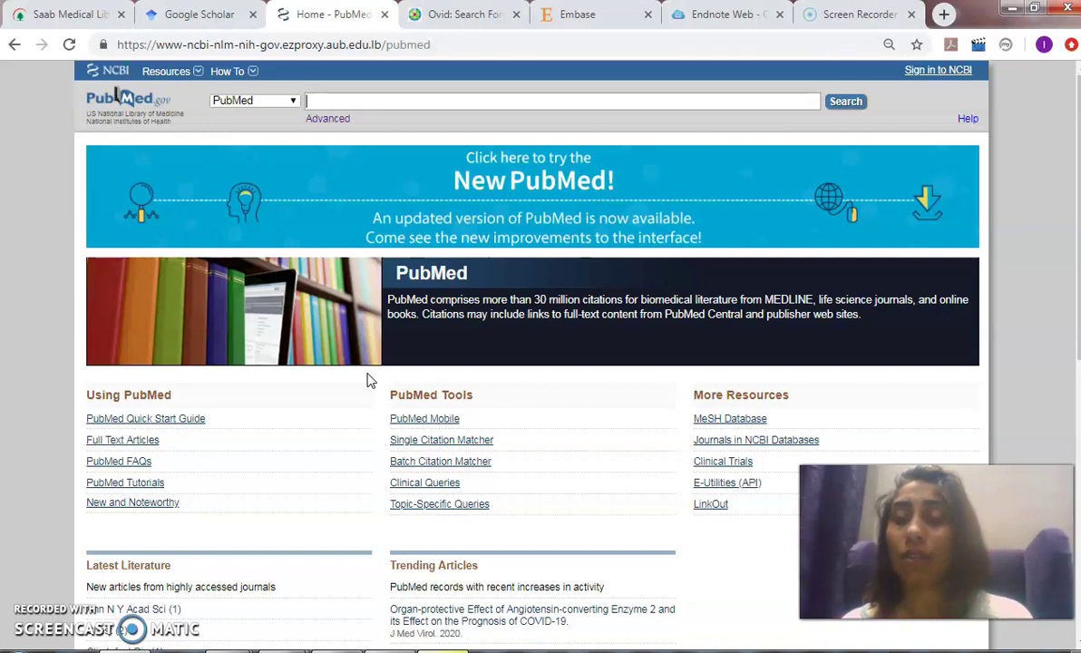
Search PubMed for 'brain ct' and check Search details showing it parsed as brain ct[Author].
{"action": "left_click", "coordinate": [364, 257]}
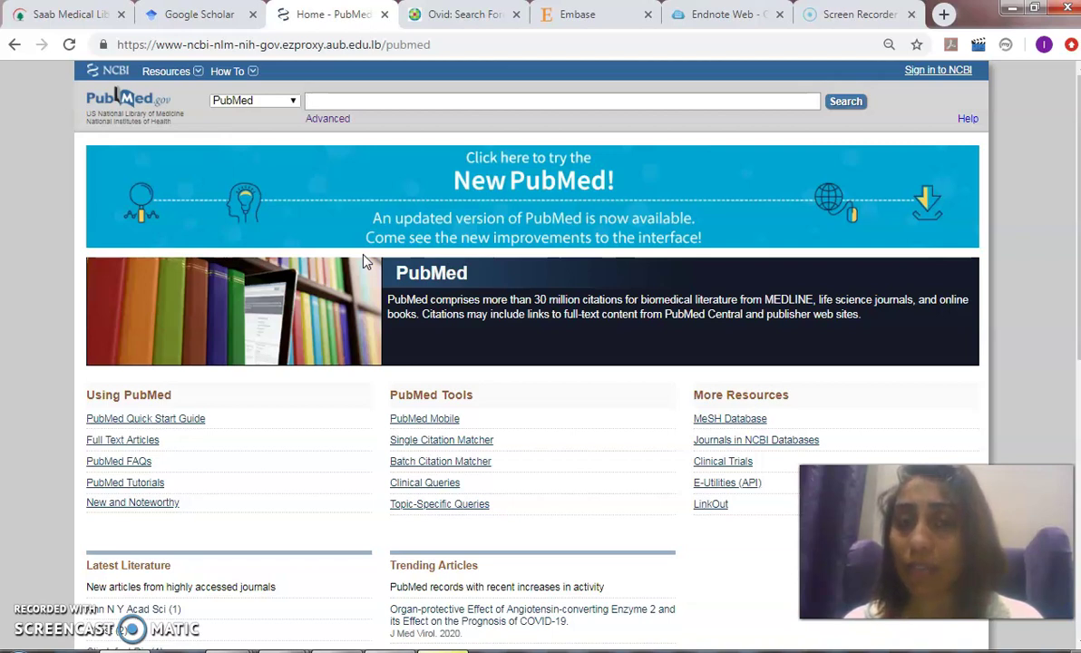
{"action": "left_click", "coordinate": [340, 161]}
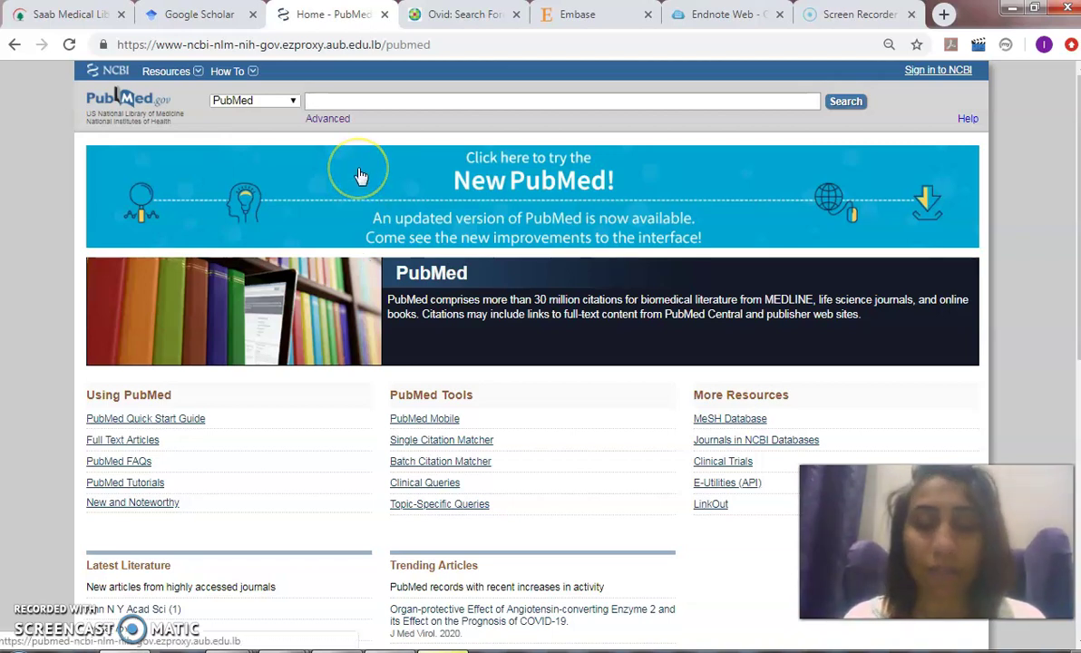
{"action": "type", "text": "brain c"}
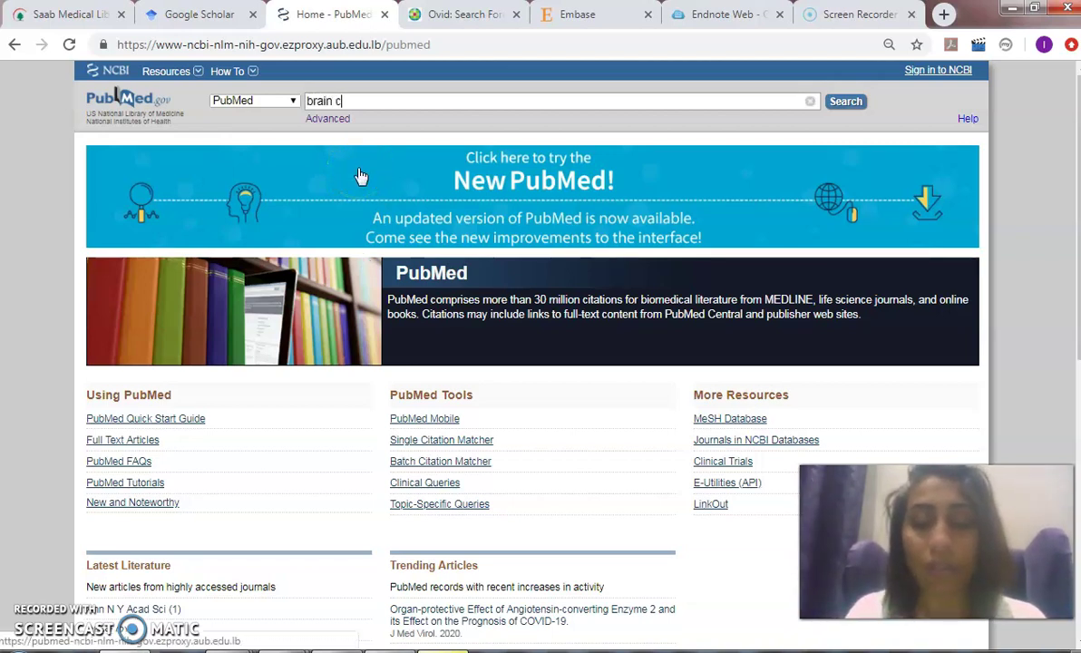
{"action": "type", "text": "t"}
{"action": "key", "text": "Return"}
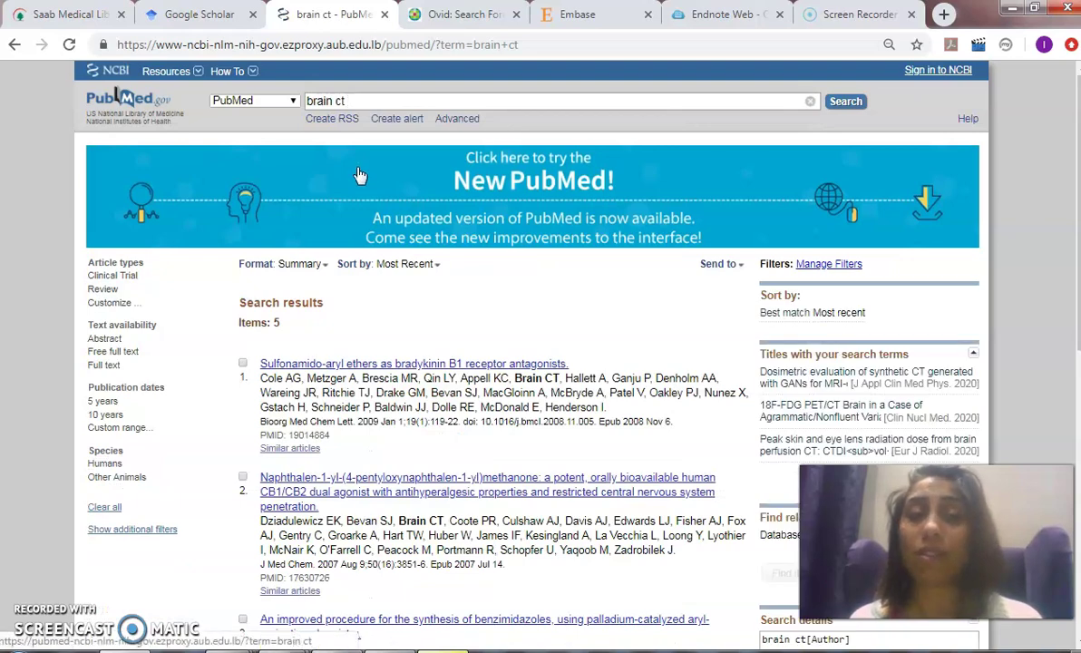
{"action": "scroll", "coordinate": [408, 363], "scroll_direction": "down", "scroll_amount": 3}
{"action": "scroll", "coordinate": [767, 467], "scroll_direction": "down", "scroll_amount": 3}
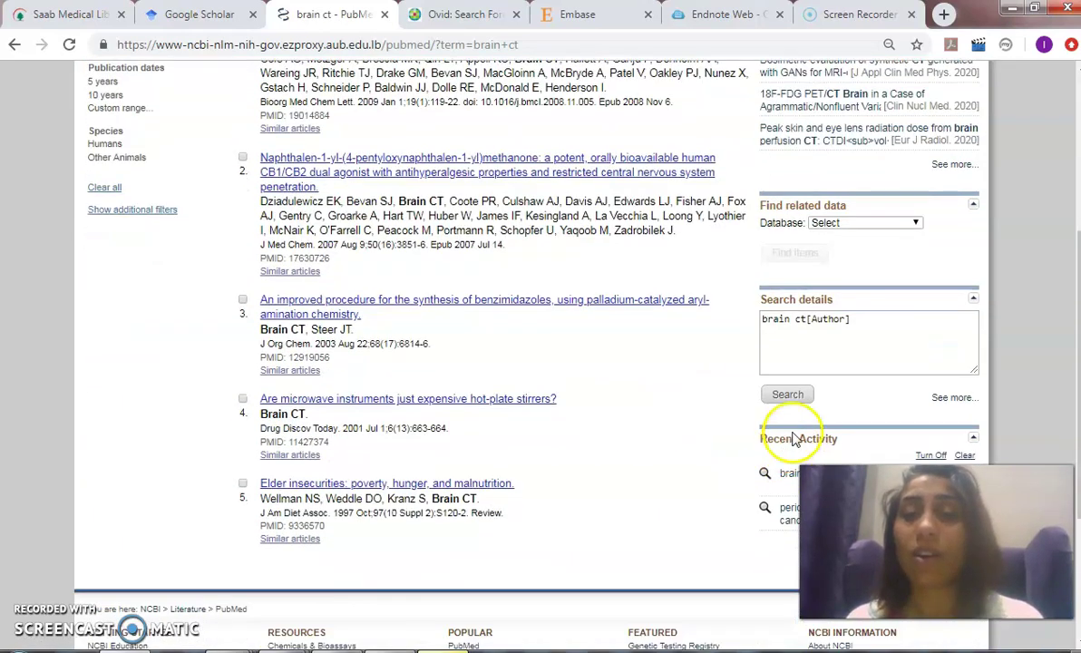
{"action": "left_click_drag", "start_coordinate": [836, 297], "coordinate": [755, 296]}
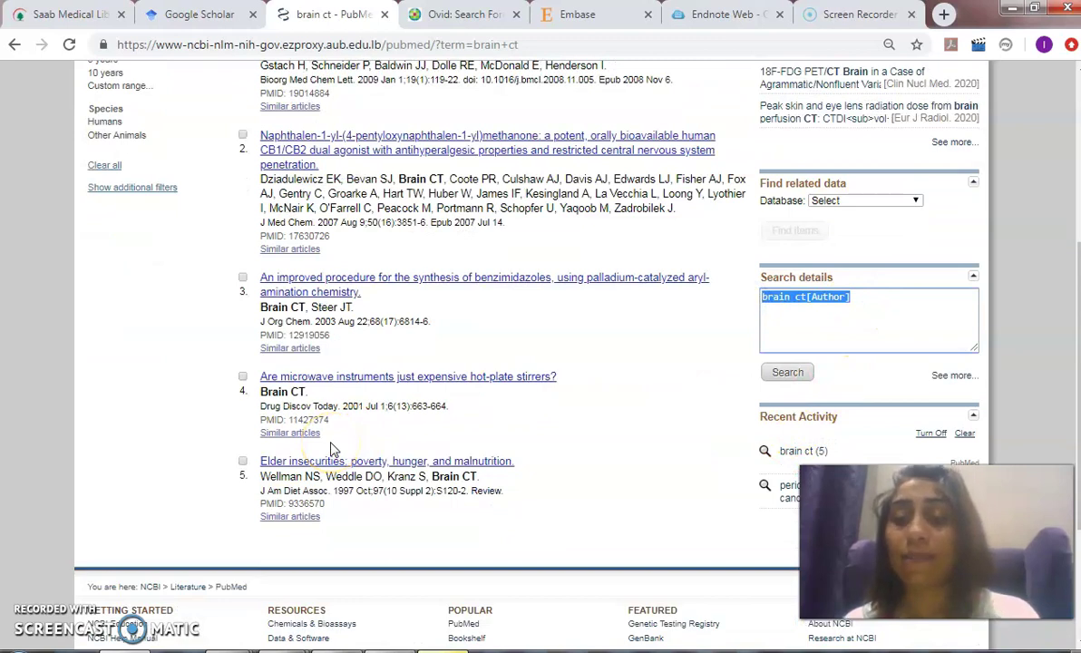
{"action": "left_click", "coordinate": [506, 376]}
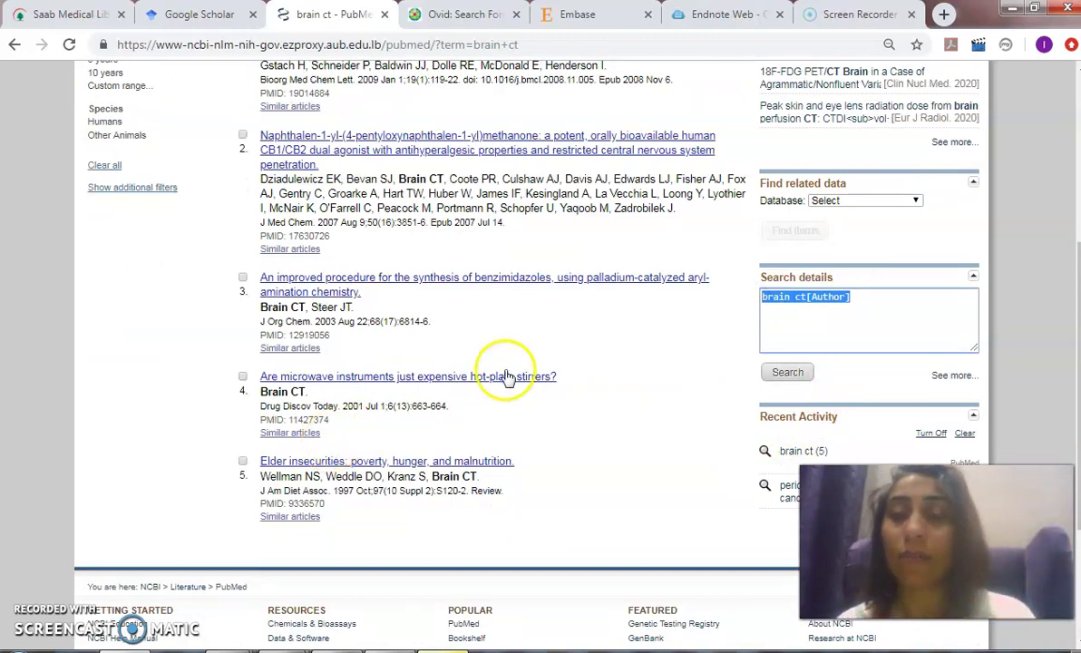
Rerun the query as 'brain AND ct' and check its Search details mapping to MeSH and journal terms.
{"action": "scroll", "coordinate": [476, 371], "scroll_direction": "up", "scroll_amount": 2}
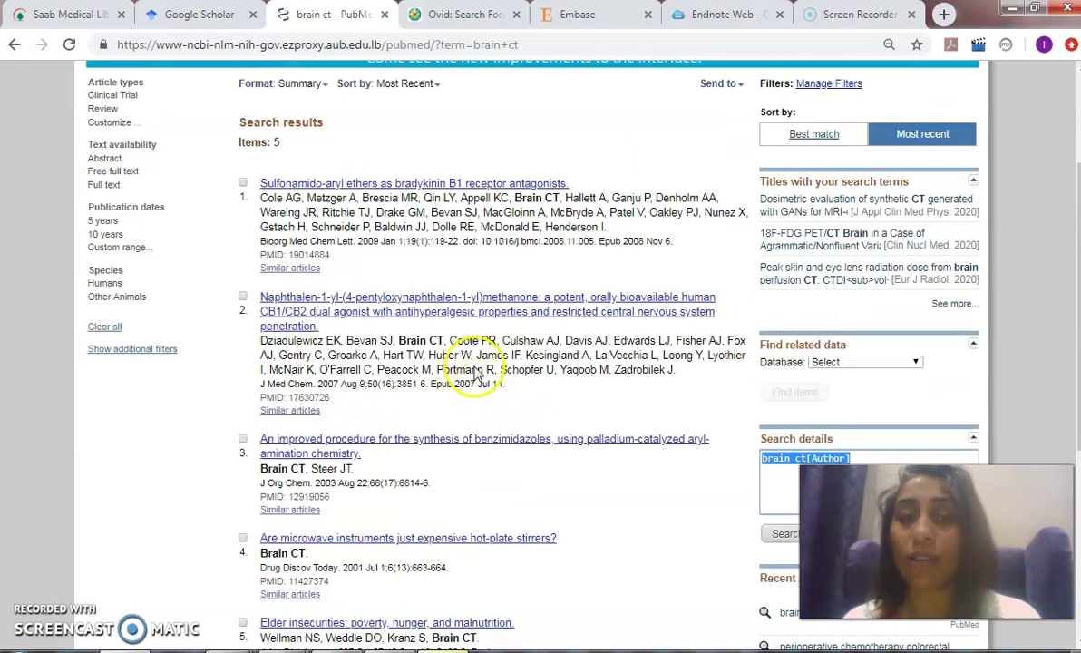
{"action": "scroll", "coordinate": [393, 184], "scroll_direction": "up", "scroll_amount": 2}
{"action": "left_click", "coordinate": [322, 101]}
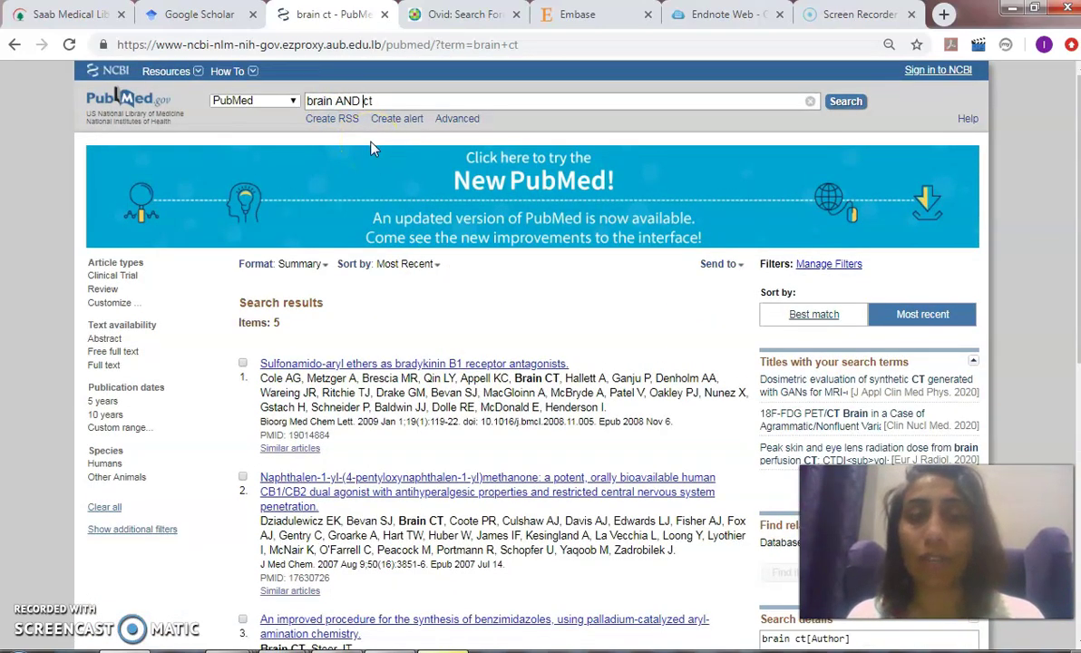
{"action": "key", "text": "Return"}
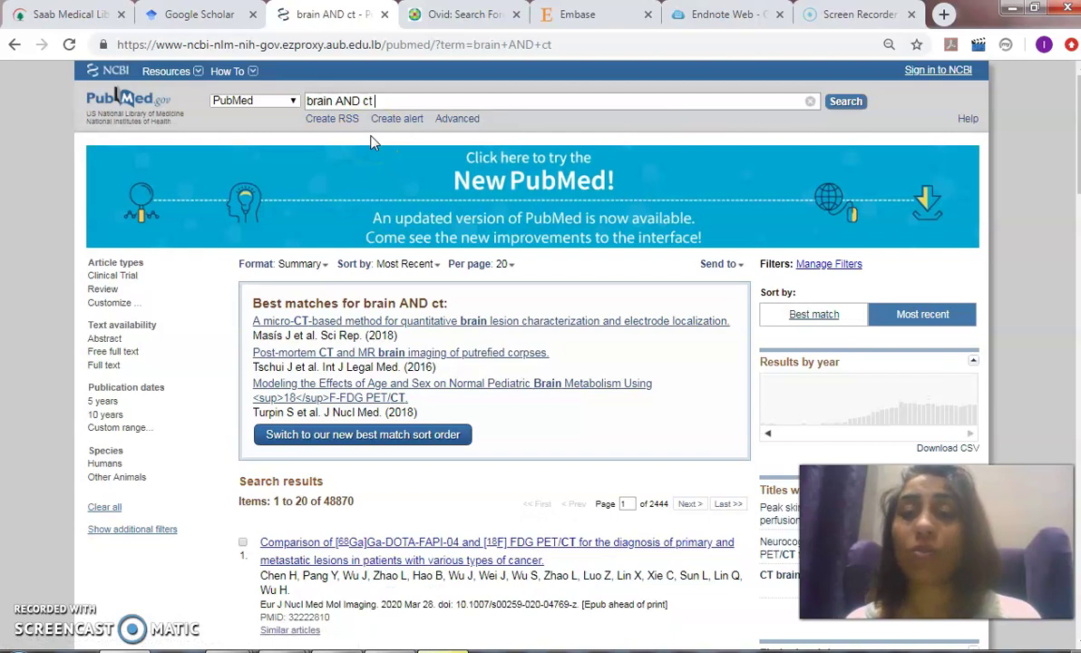
{"action": "scroll", "coordinate": [536, 260], "scroll_direction": "down", "scroll_amount": 5}
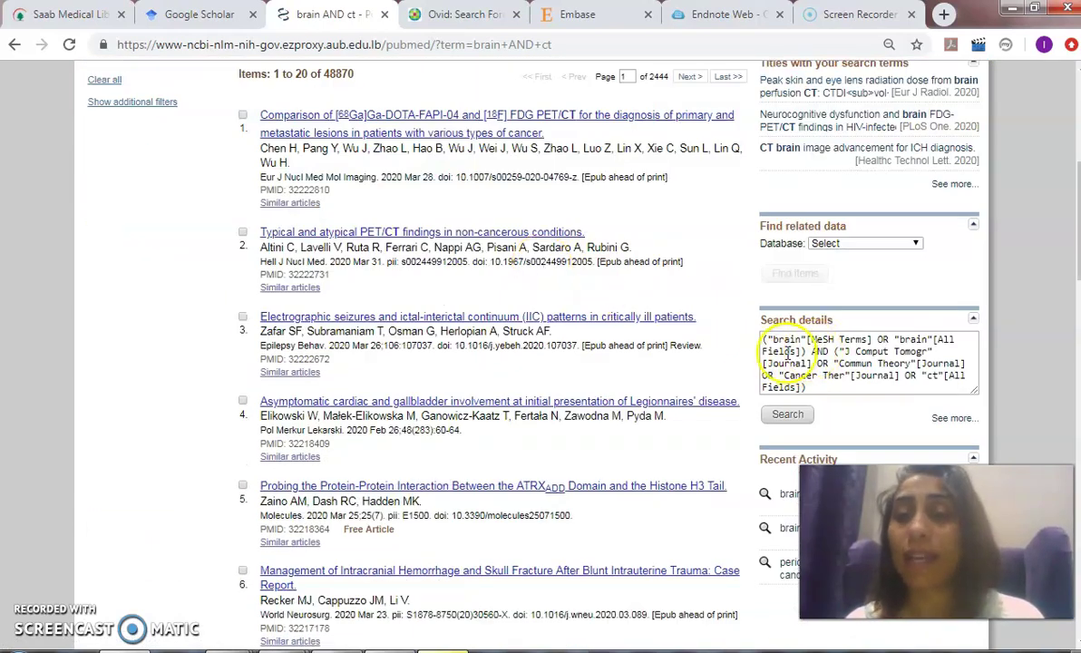
{"action": "left_click_drag", "start_coordinate": [772, 340], "coordinate": [835, 340]}
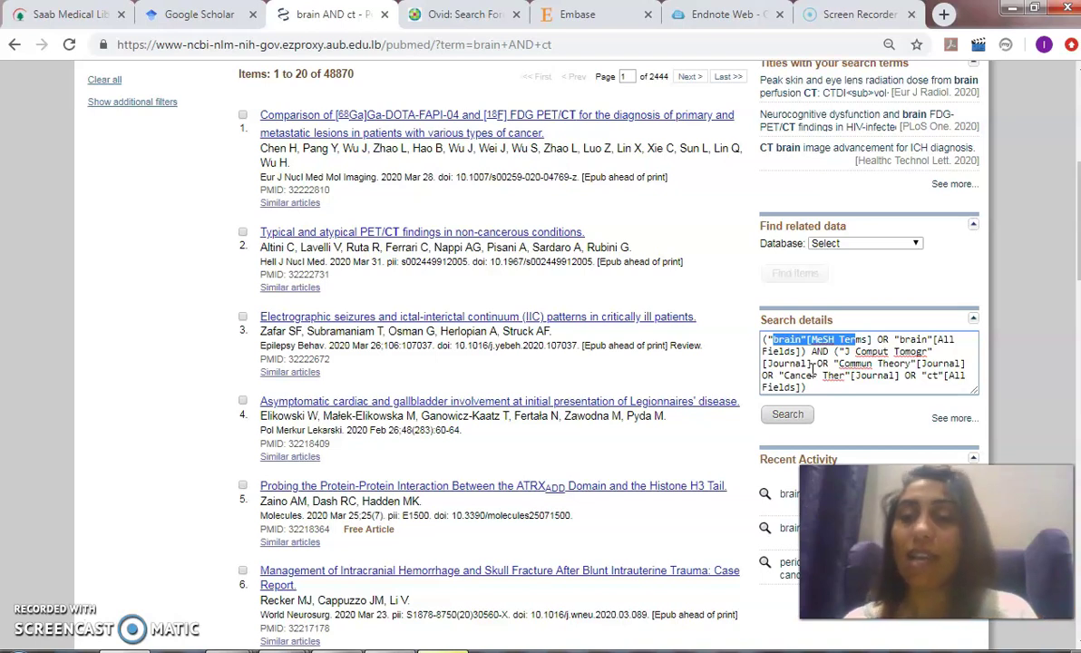
{"action": "left_click", "coordinate": [835, 359]}
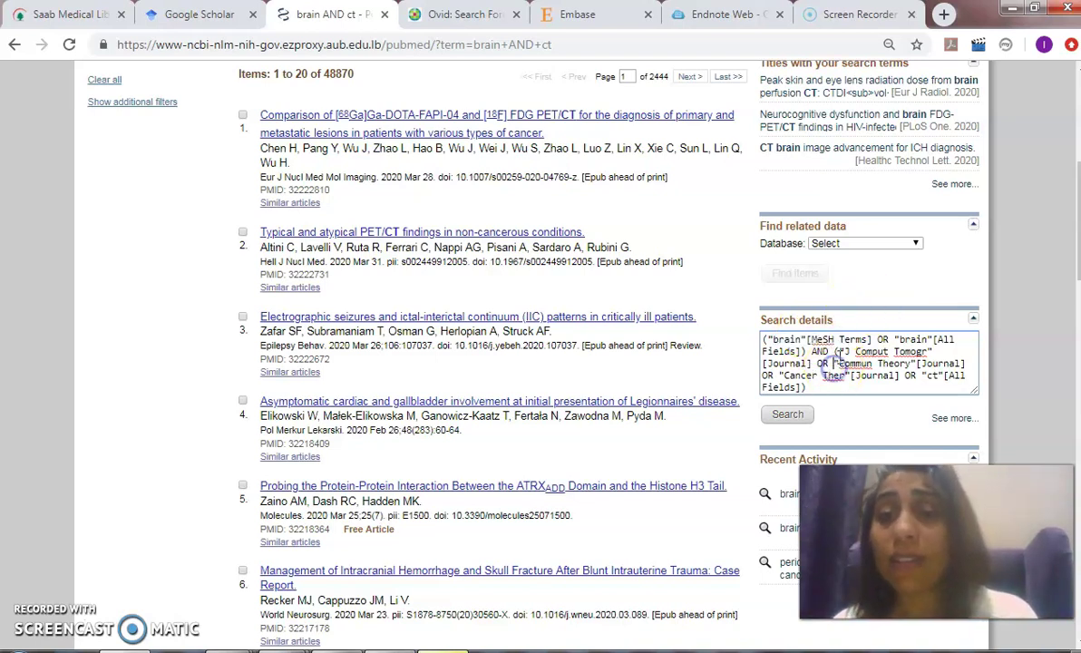
{"action": "left_click_drag", "start_coordinate": [839, 352], "coordinate": [965, 379]}
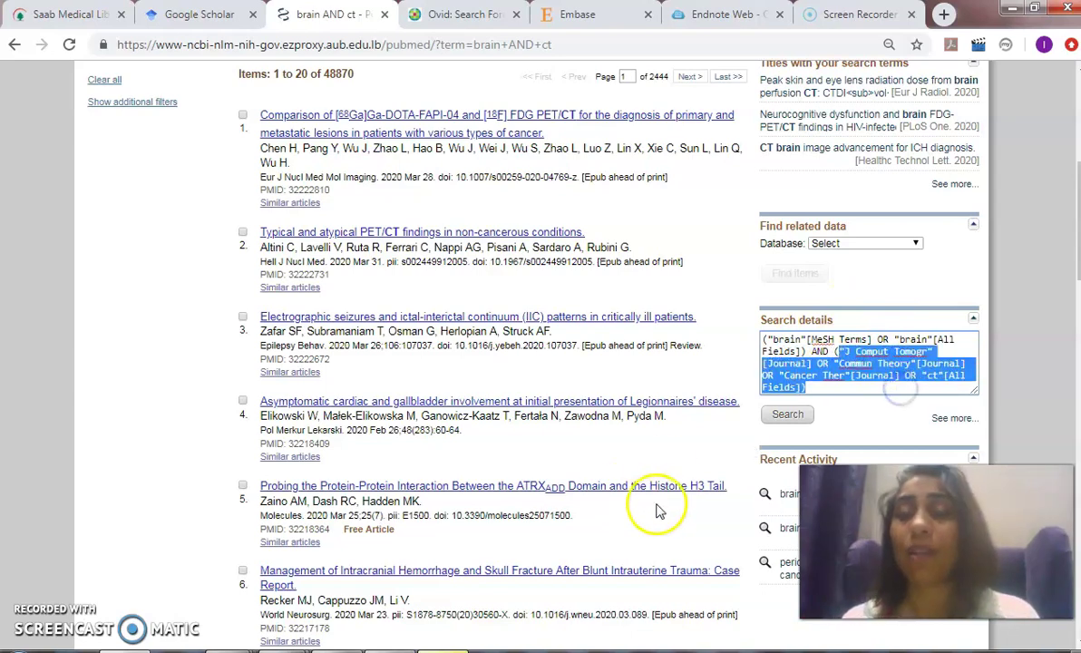
{"action": "scroll", "coordinate": [663, 498], "scroll_direction": "up", "scroll_amount": 1}
{"action": "scroll", "coordinate": [663, 498], "scroll_direction": "up", "scroll_amount": 4}
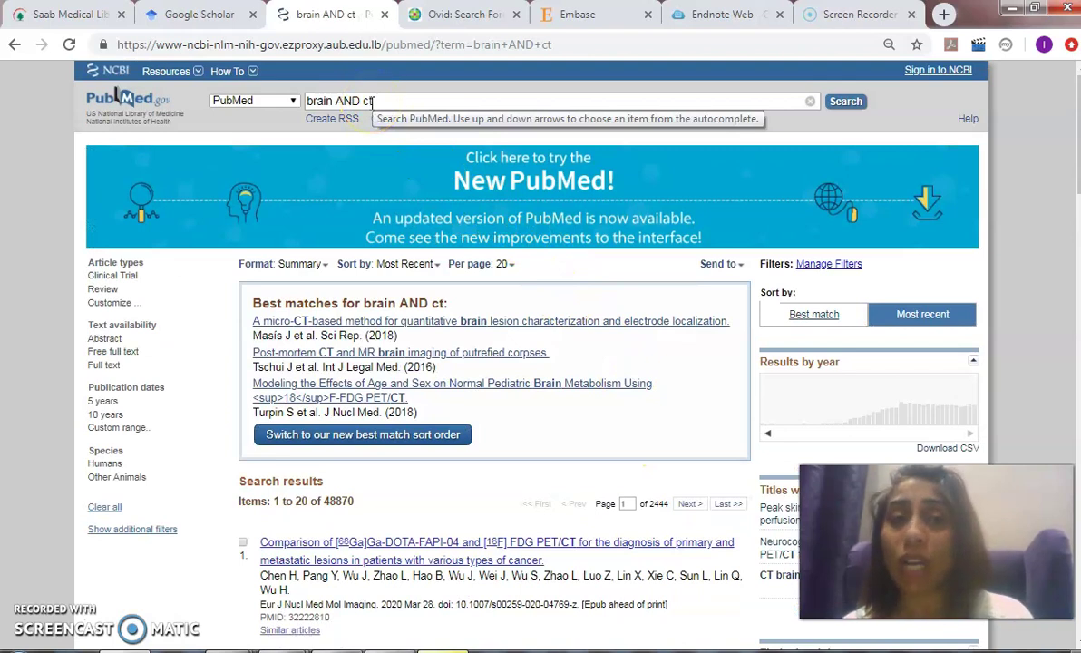
Switch to the new PubMed interface and search 'brain AND computed tomography', giving 68,936 results.
{"action": "left_click", "coordinate": [387, 164]}
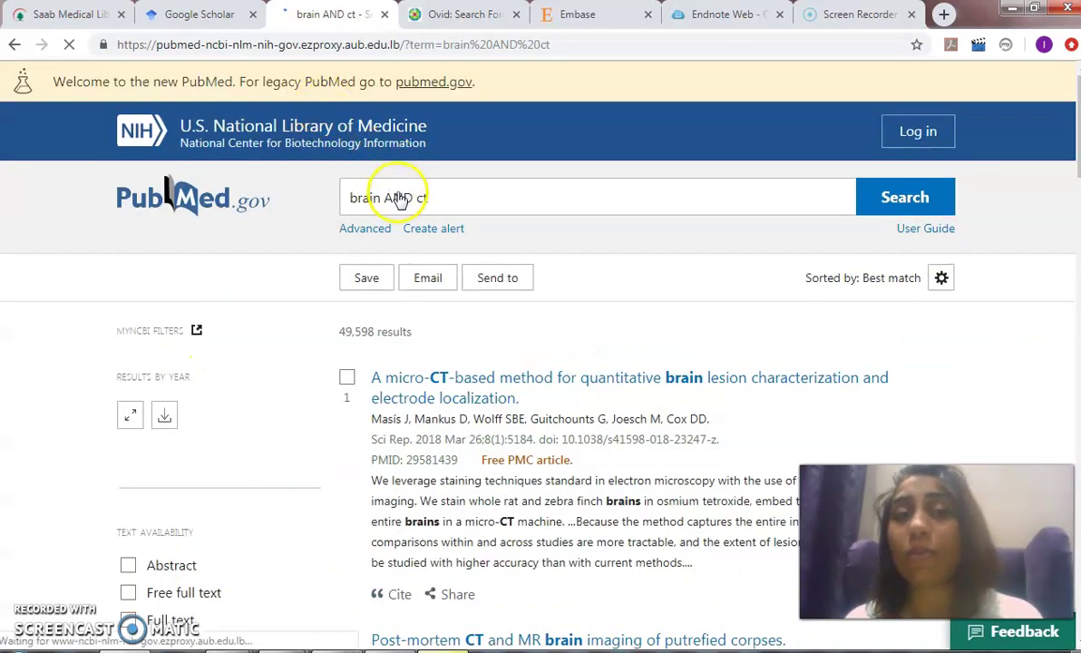
{"action": "left_click", "coordinate": [425, 197]}
{"action": "key", "text": "BackSpace"}
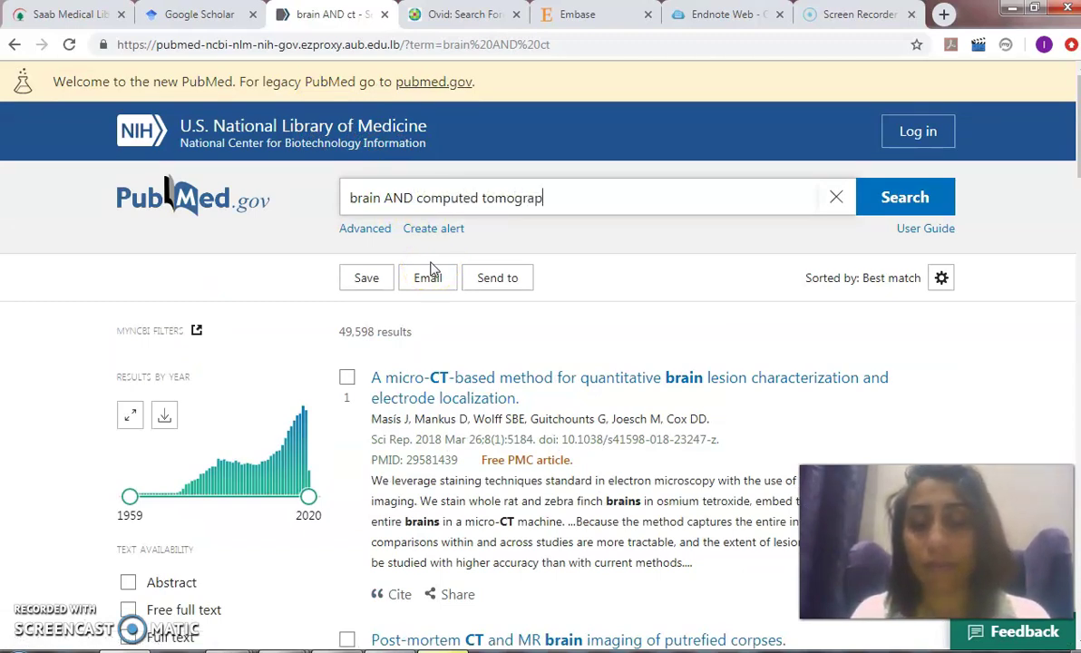
{"action": "type", "text": "omputed tomography"}
{"action": "key", "text": "Return"}
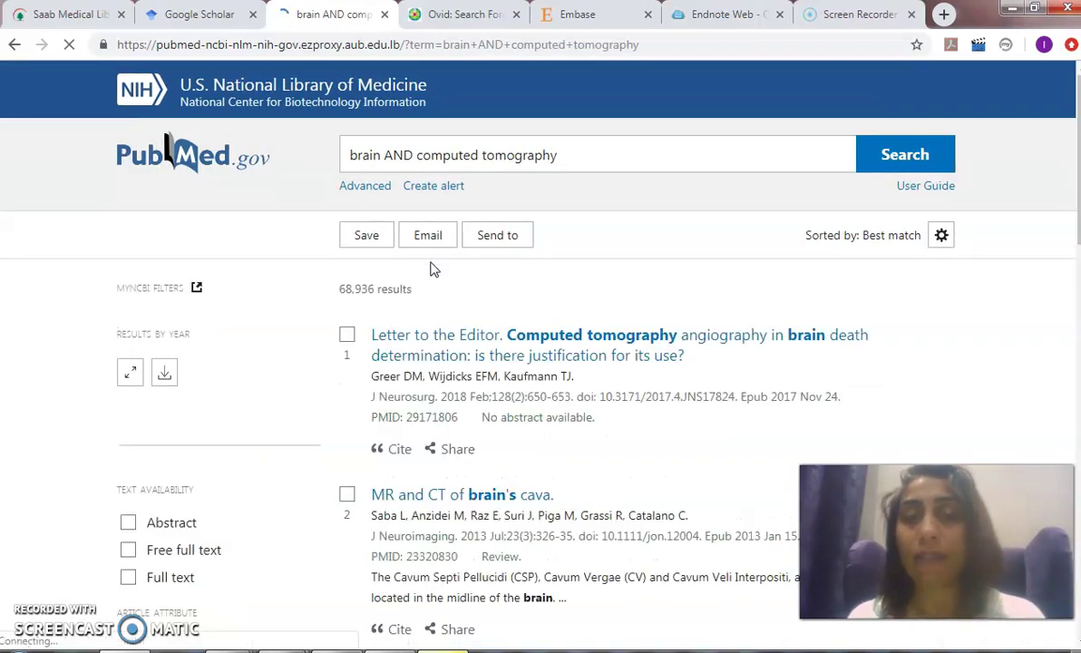
{"action": "left_click", "coordinate": [683, 290]}
{"action": "scroll", "coordinate": [716, 302], "scroll_direction": "down", "scroll_amount": 3}
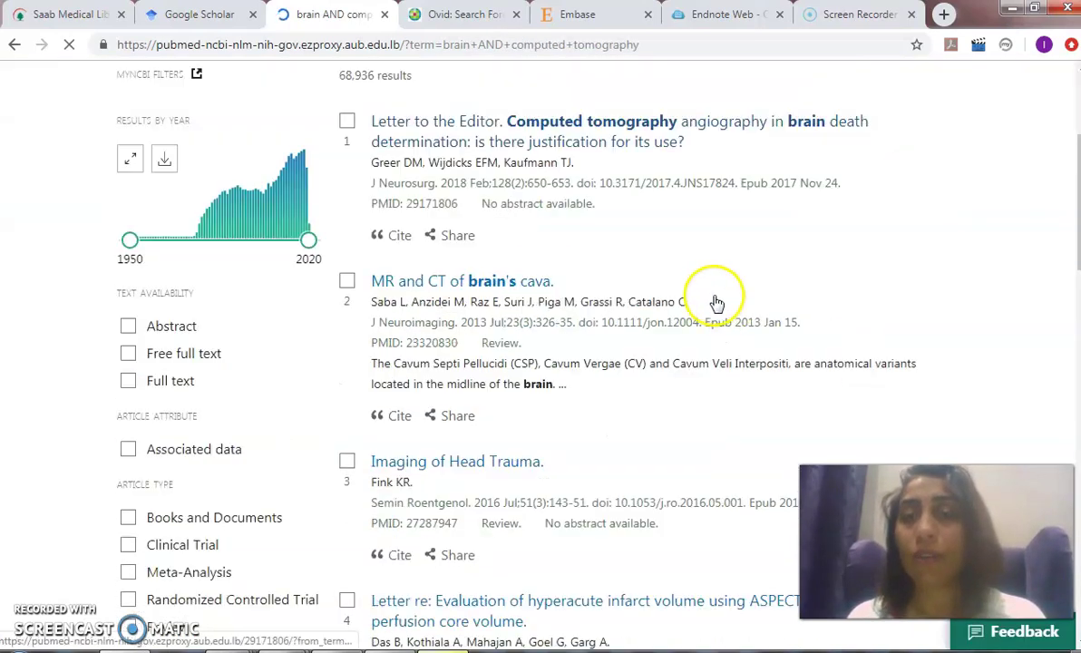
{"action": "scroll", "coordinate": [716, 302], "scroll_direction": "down", "scroll_amount": 3}
{"action": "scroll", "coordinate": [737, 372], "scroll_direction": "down", "scroll_amount": 3}
{"action": "scroll", "coordinate": [725, 363], "scroll_direction": "up", "scroll_amount": 3}
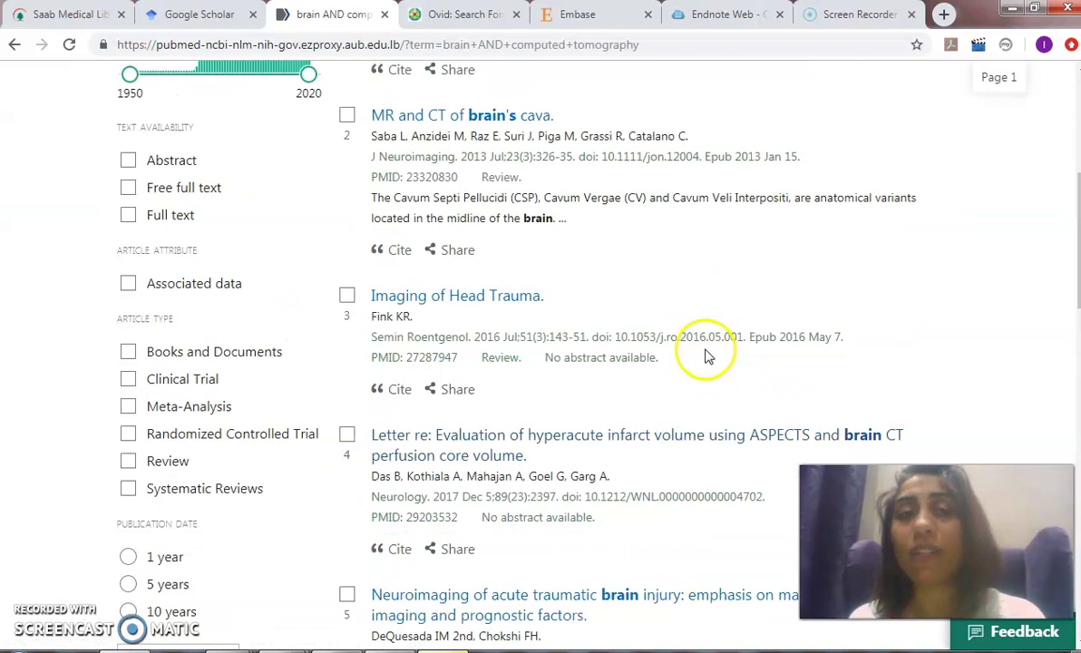
{"action": "scroll", "coordinate": [708, 356], "scroll_direction": "up", "scroll_amount": 5}
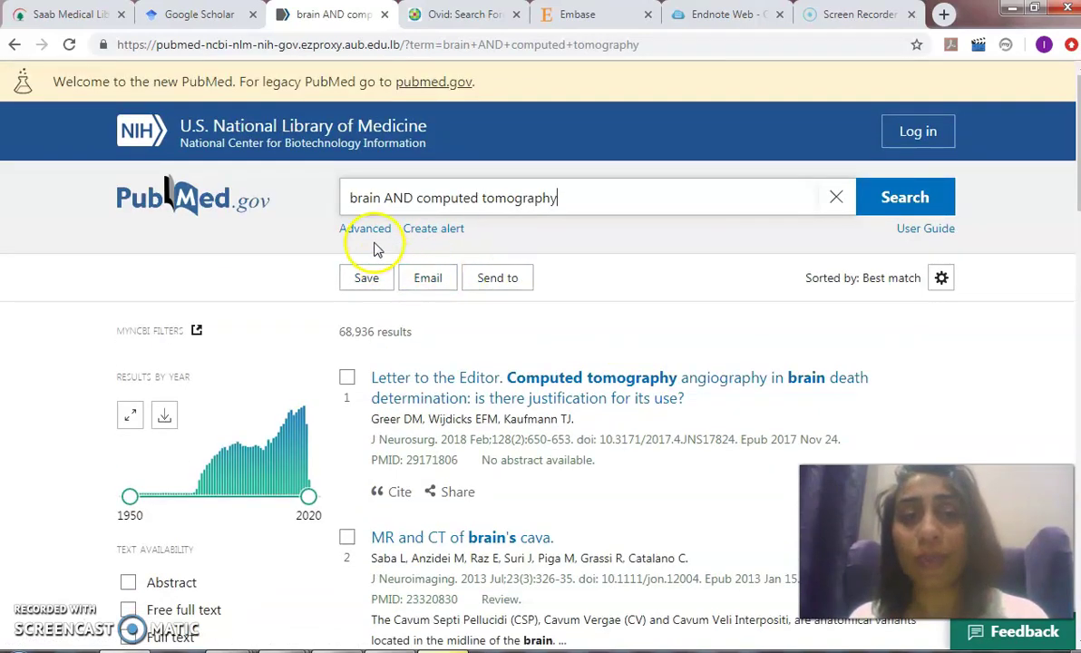
{"action": "left_click", "coordinate": [371, 230]}
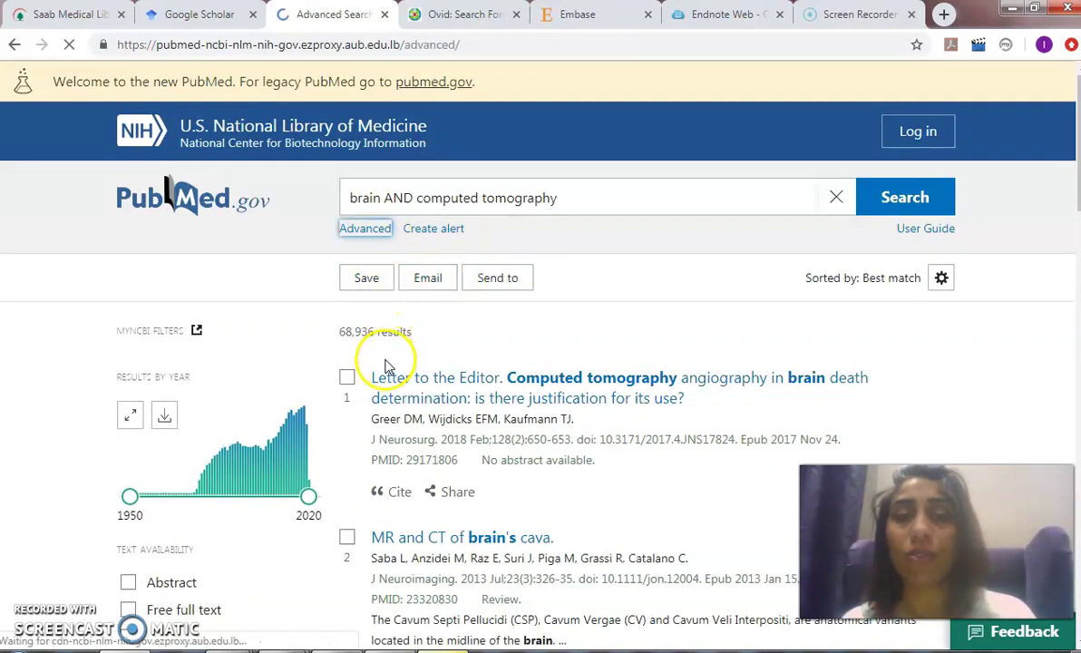
{"action": "scroll", "coordinate": [381, 369], "scroll_direction": "down", "scroll_amount": 2}
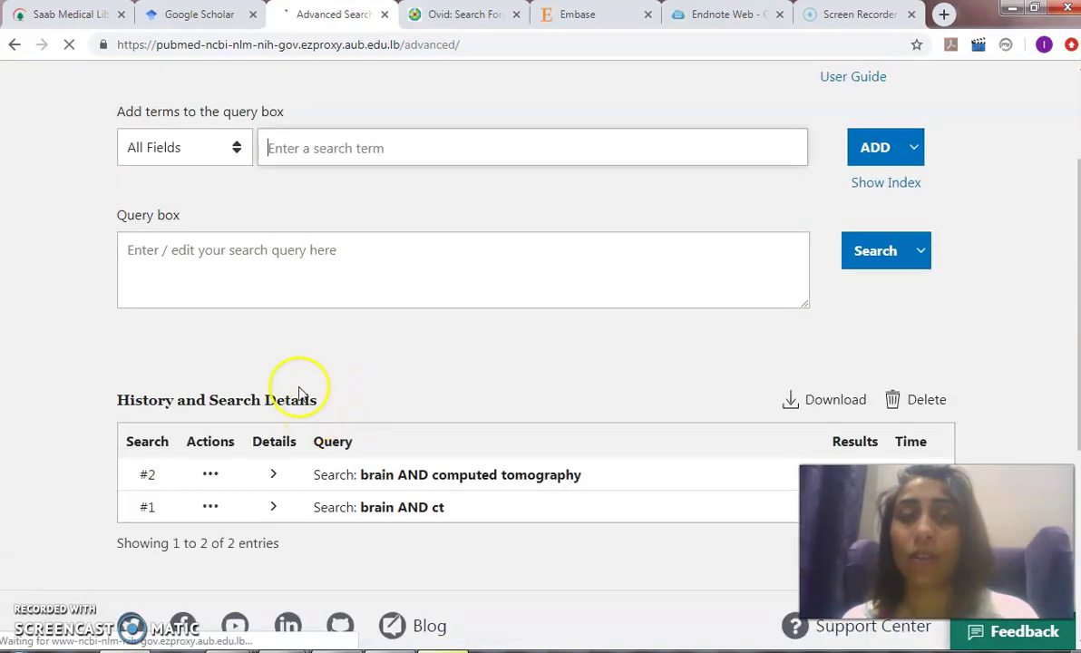
{"action": "left_click", "coordinate": [274, 475]}
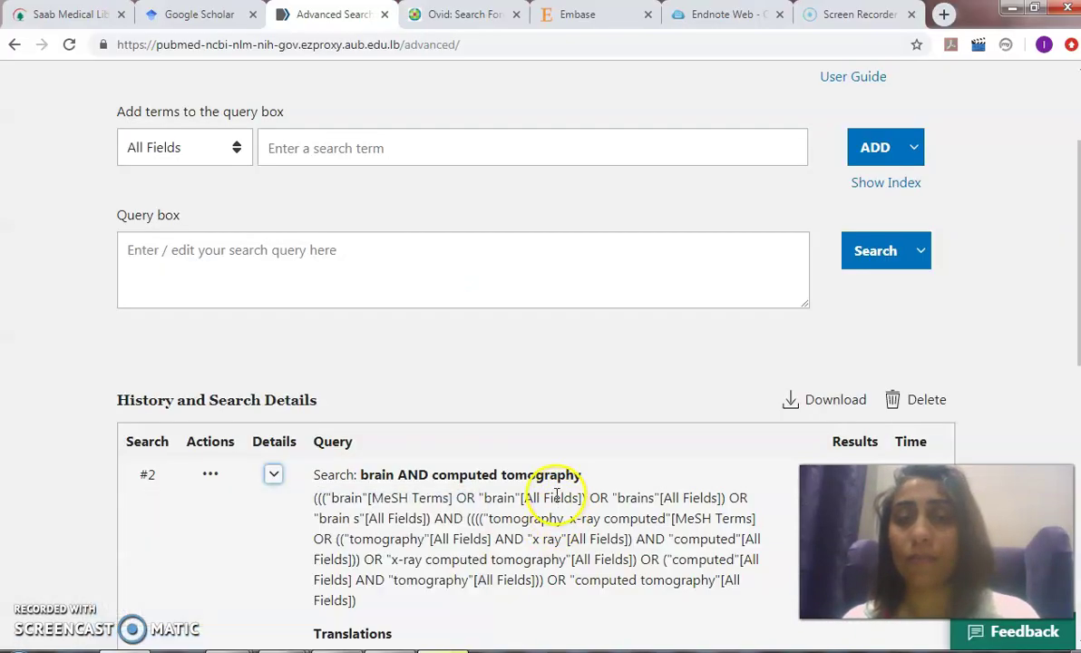
{"action": "scroll", "coordinate": [555, 494], "scroll_direction": "up", "scroll_amount": 3}
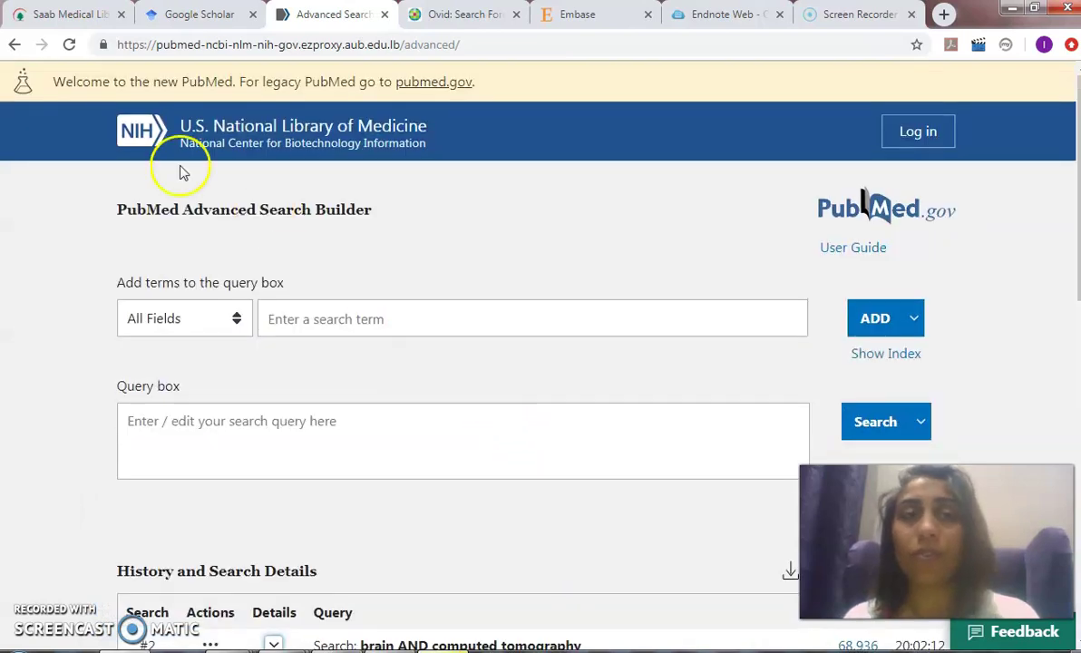
{"action": "left_click", "coordinate": [15, 44]}
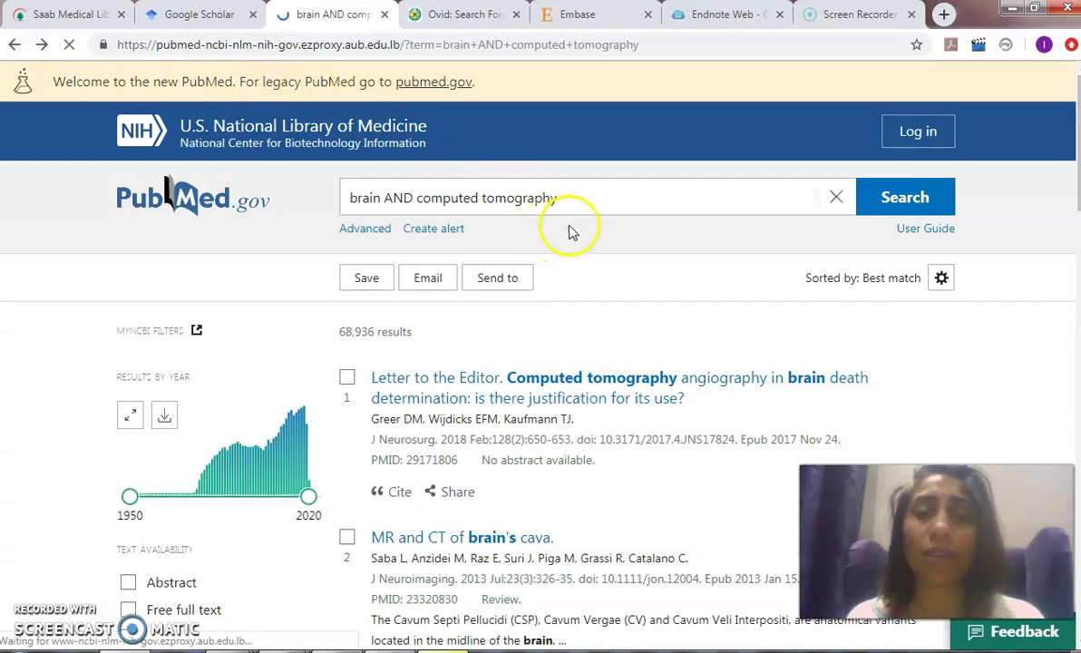
Search 'perioperative chemotherapy colorectal cancer metastases' (533 results) and view it as #3 in Advanced history.
{"action": "left_click_drag", "start_coordinate": [562, 199], "coordinate": [265, 192]}
{"action": "type", "text": "perioperative chemotherapy colorectal cancer metastases"}
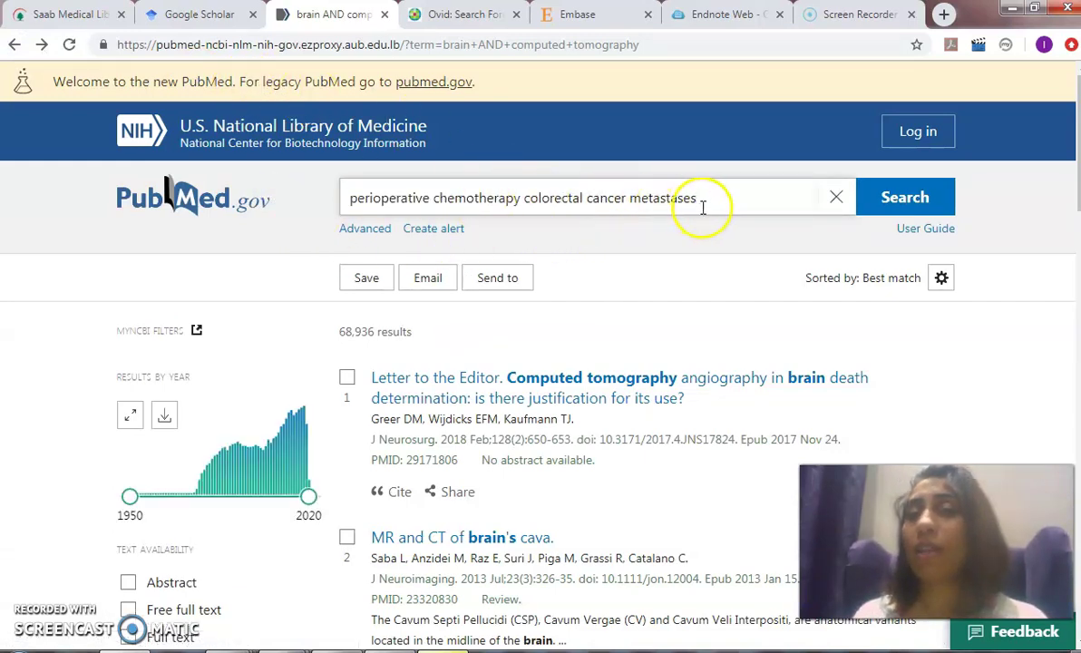
{"action": "left_click", "coordinate": [525, 199]}
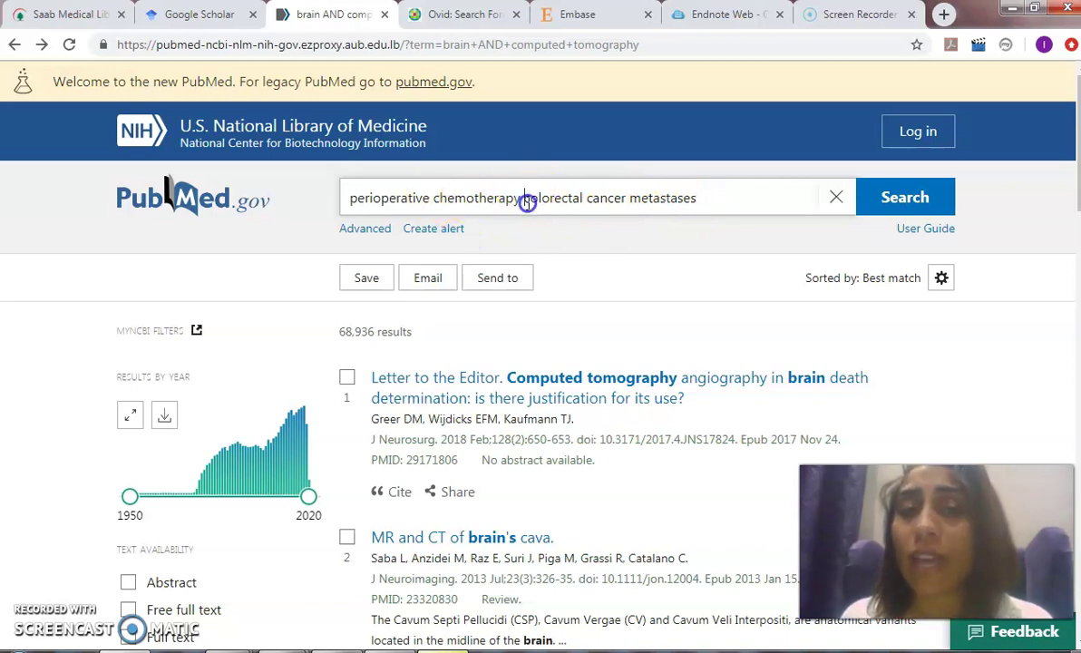
{"action": "left_click", "coordinate": [881, 198]}
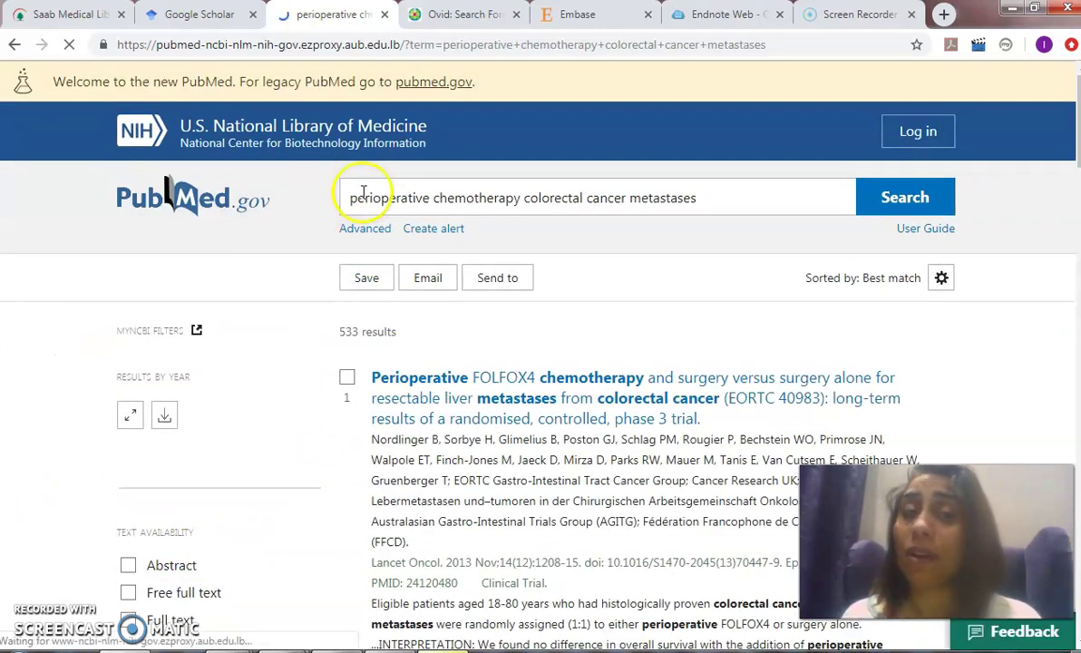
{"action": "left_click", "coordinate": [366, 231]}
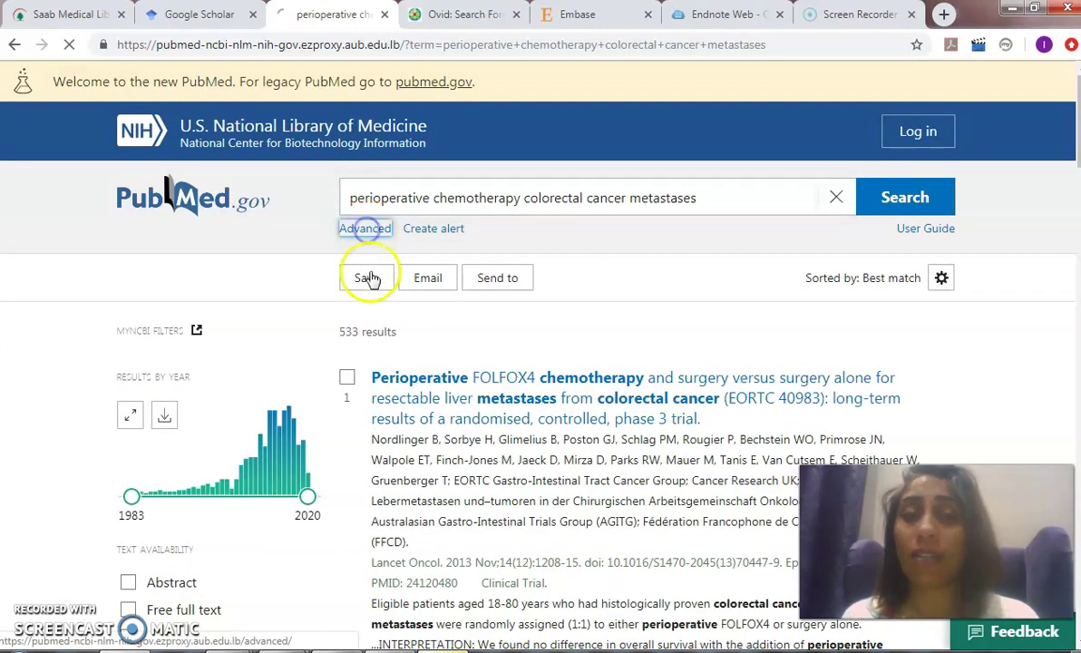
{"action": "scroll", "coordinate": [370, 302], "scroll_direction": "down", "scroll_amount": 2}
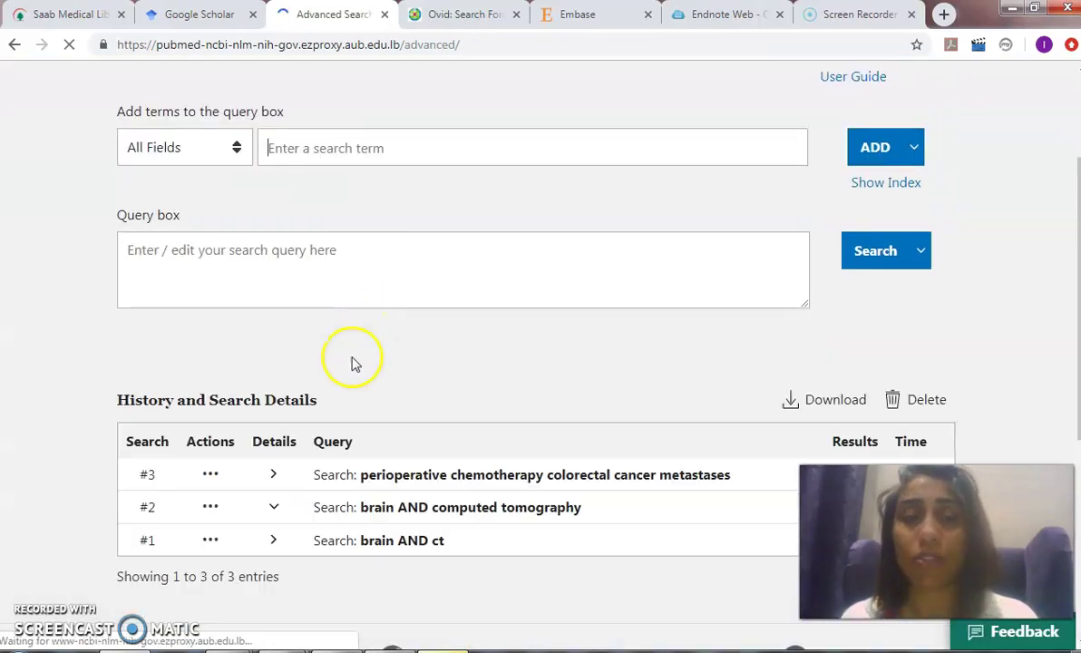